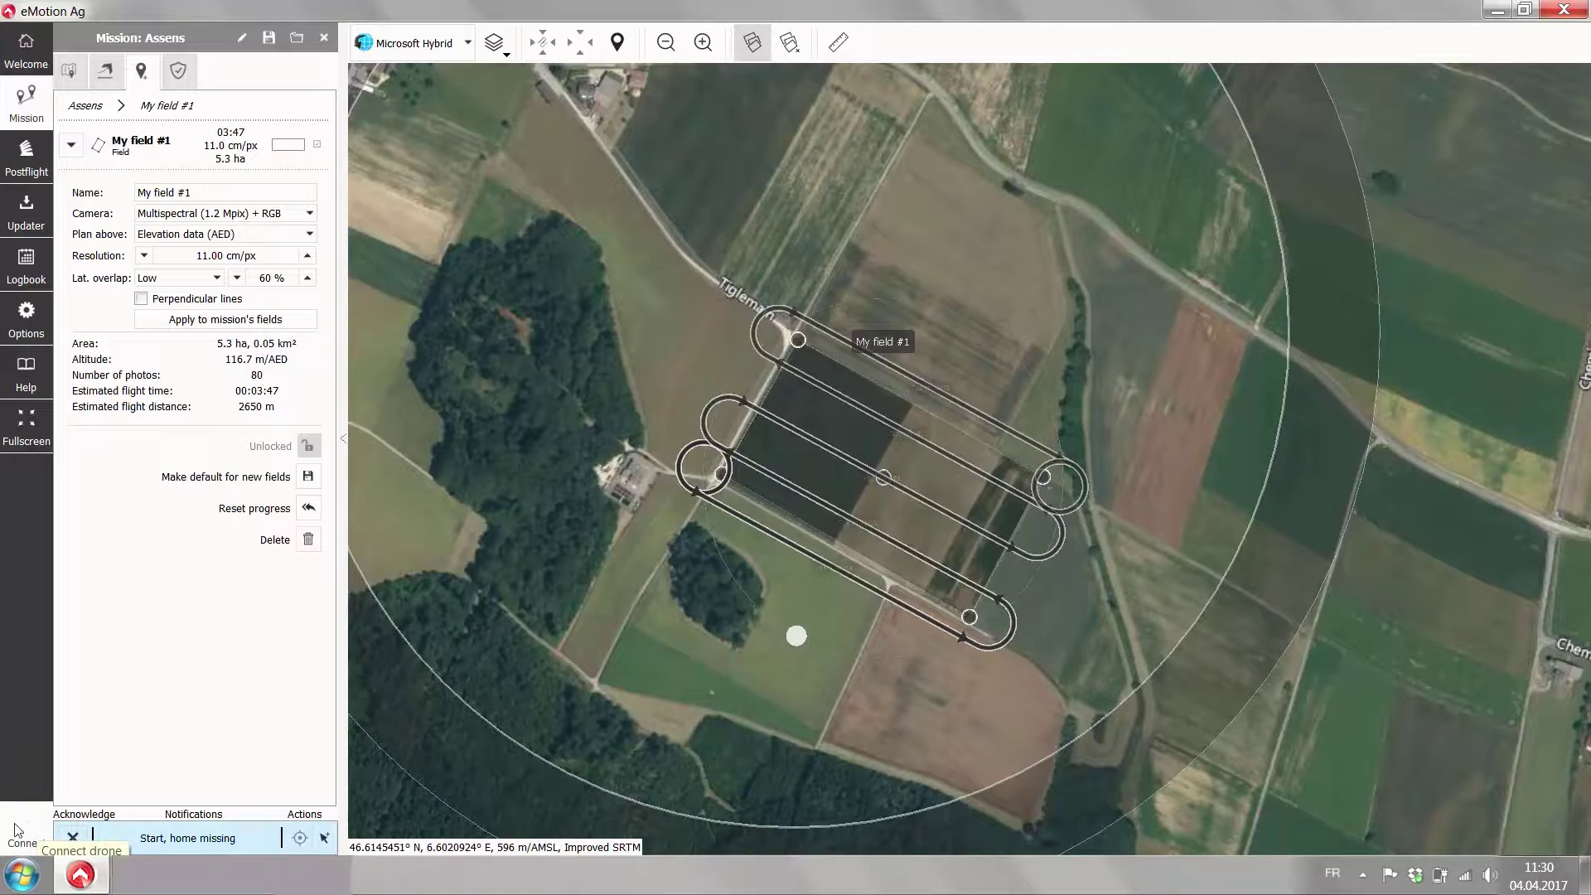
Step: Connect a simulated eBee SQ drone for the Assens mission from the Connect options
click(47, 841)
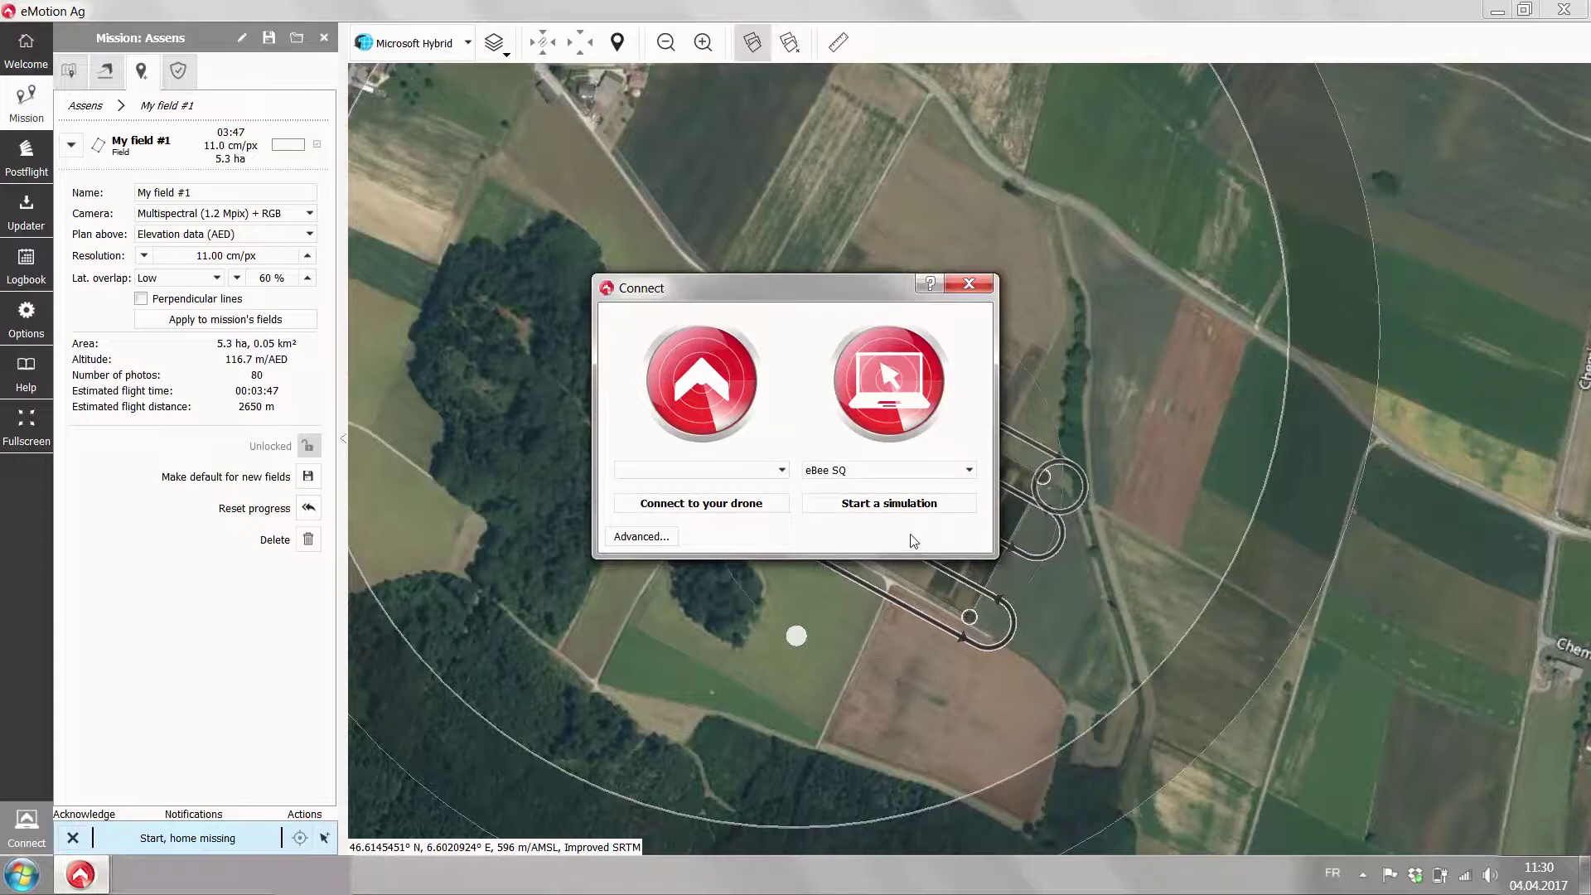
click(877, 504)
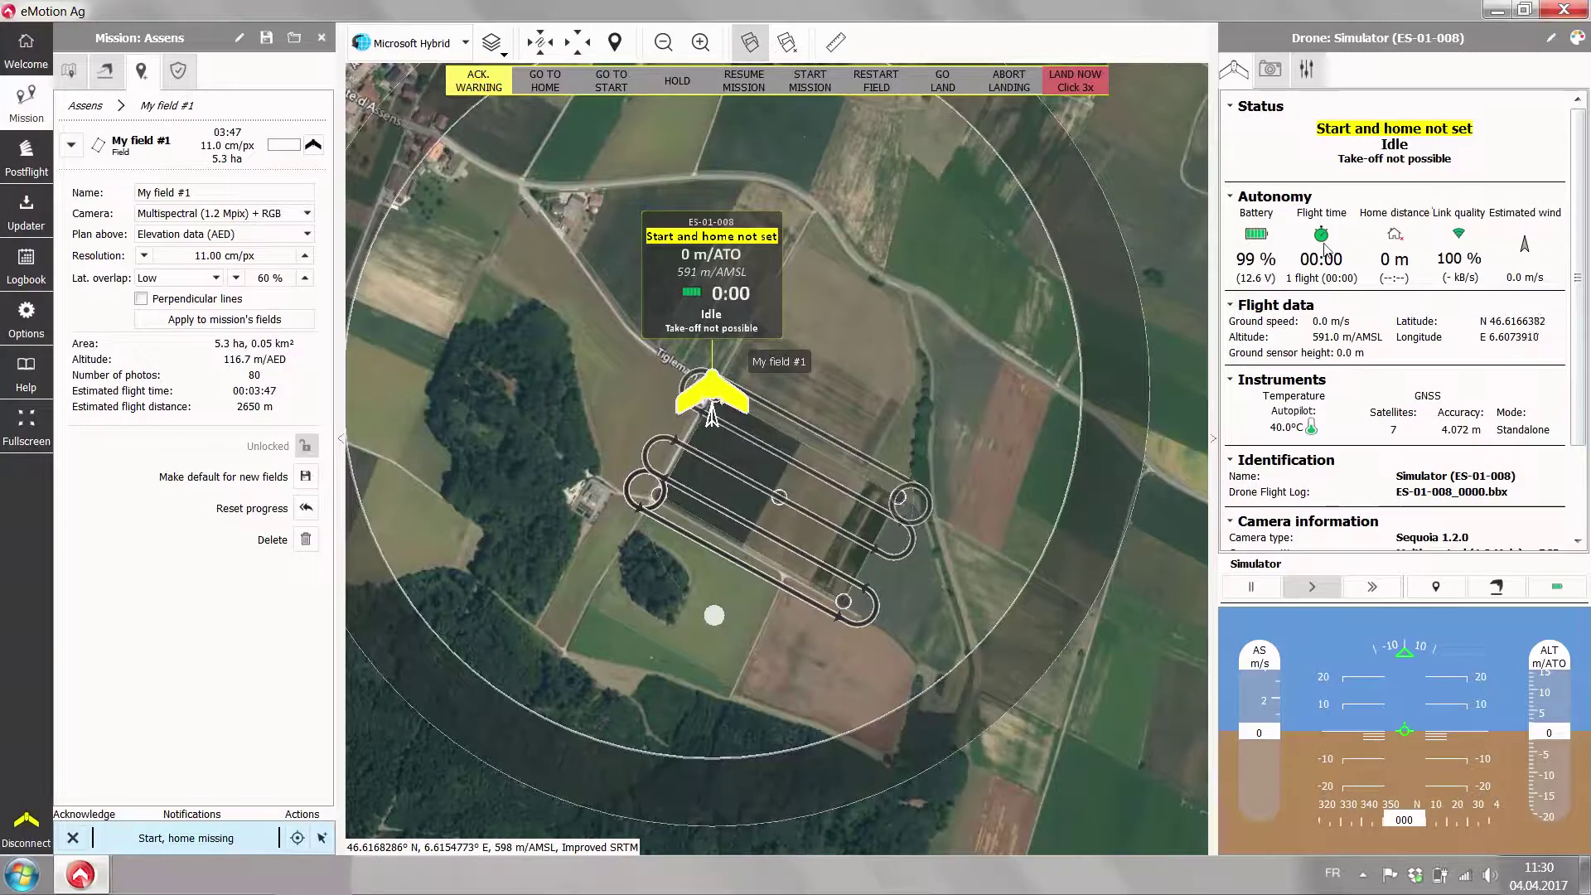
Step: Widen the drone status panel and zoom the map onto the drone and the field corner
drag(1213, 312, 1185, 315)
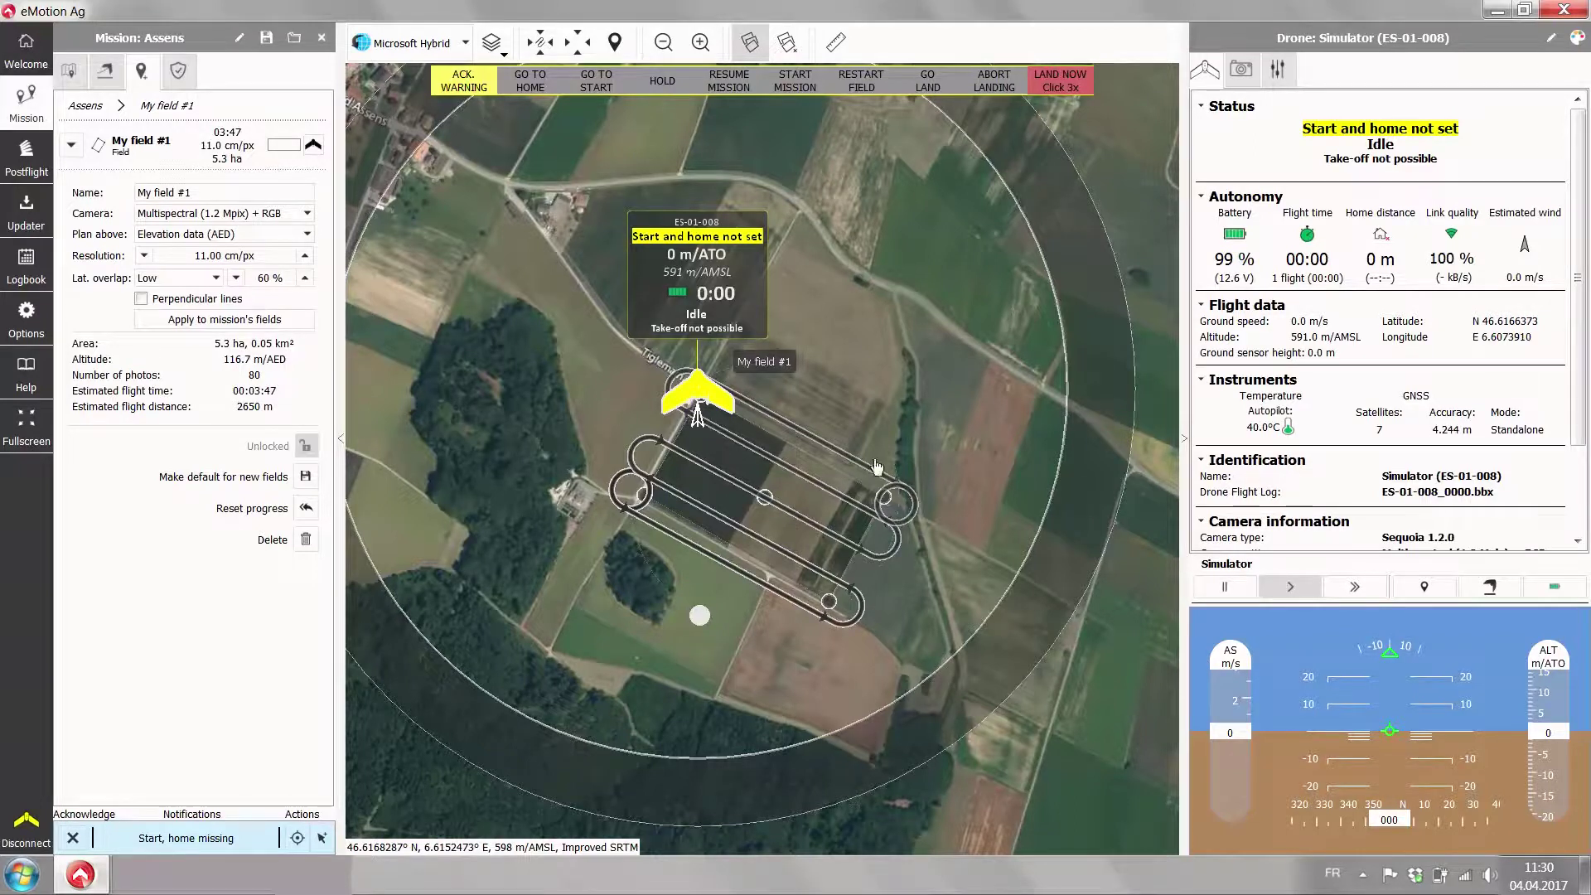
drag(825, 355, 866, 368)
scroll(866, 368, up, 5)
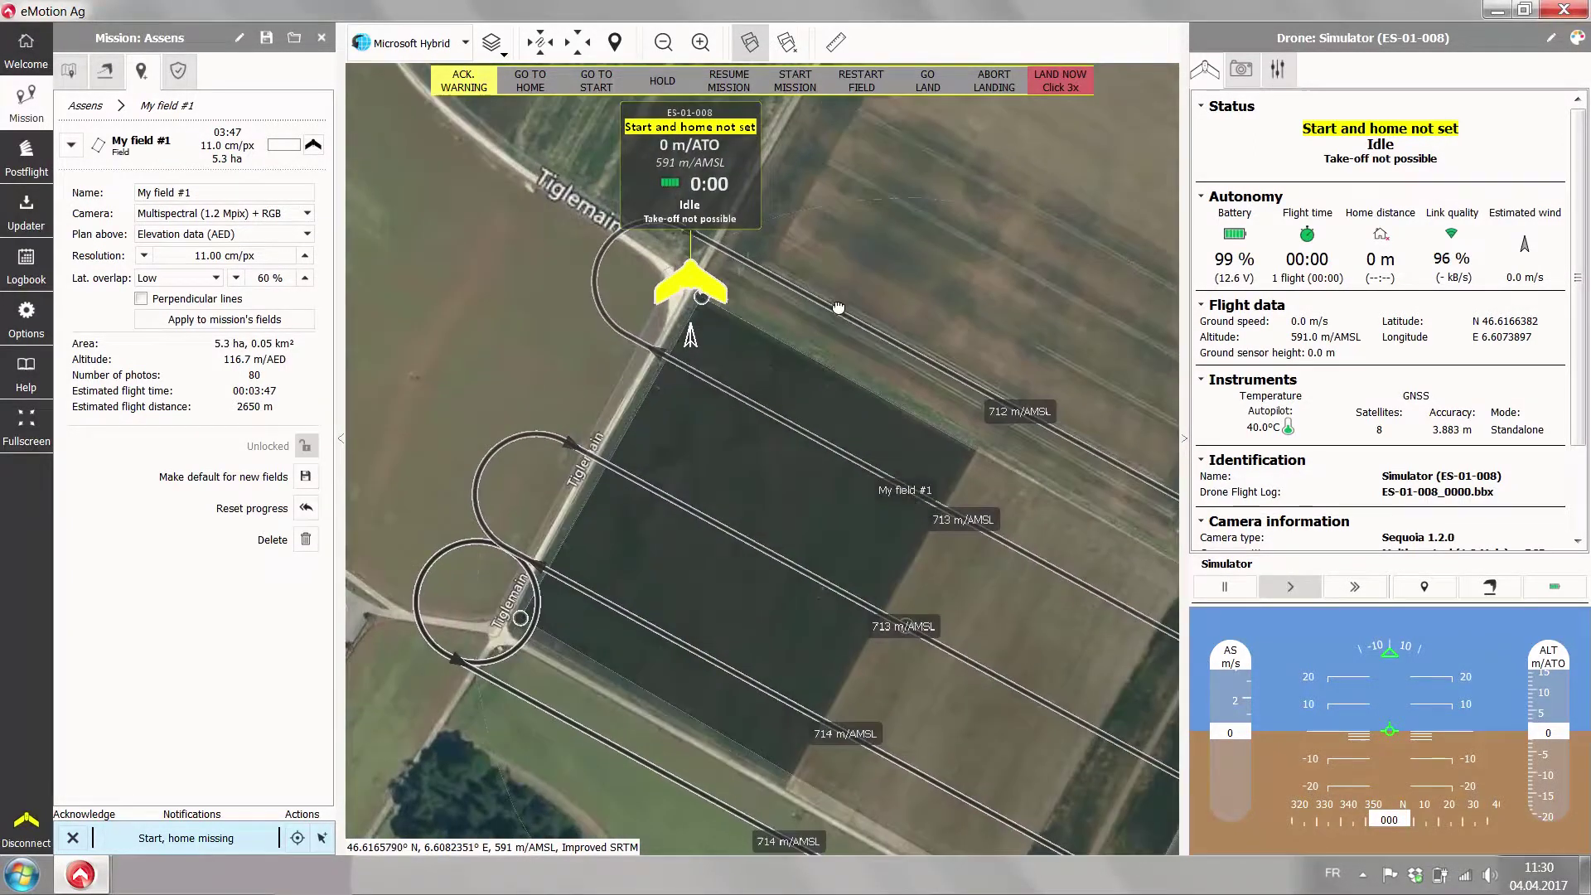
drag(838, 309, 852, 472)
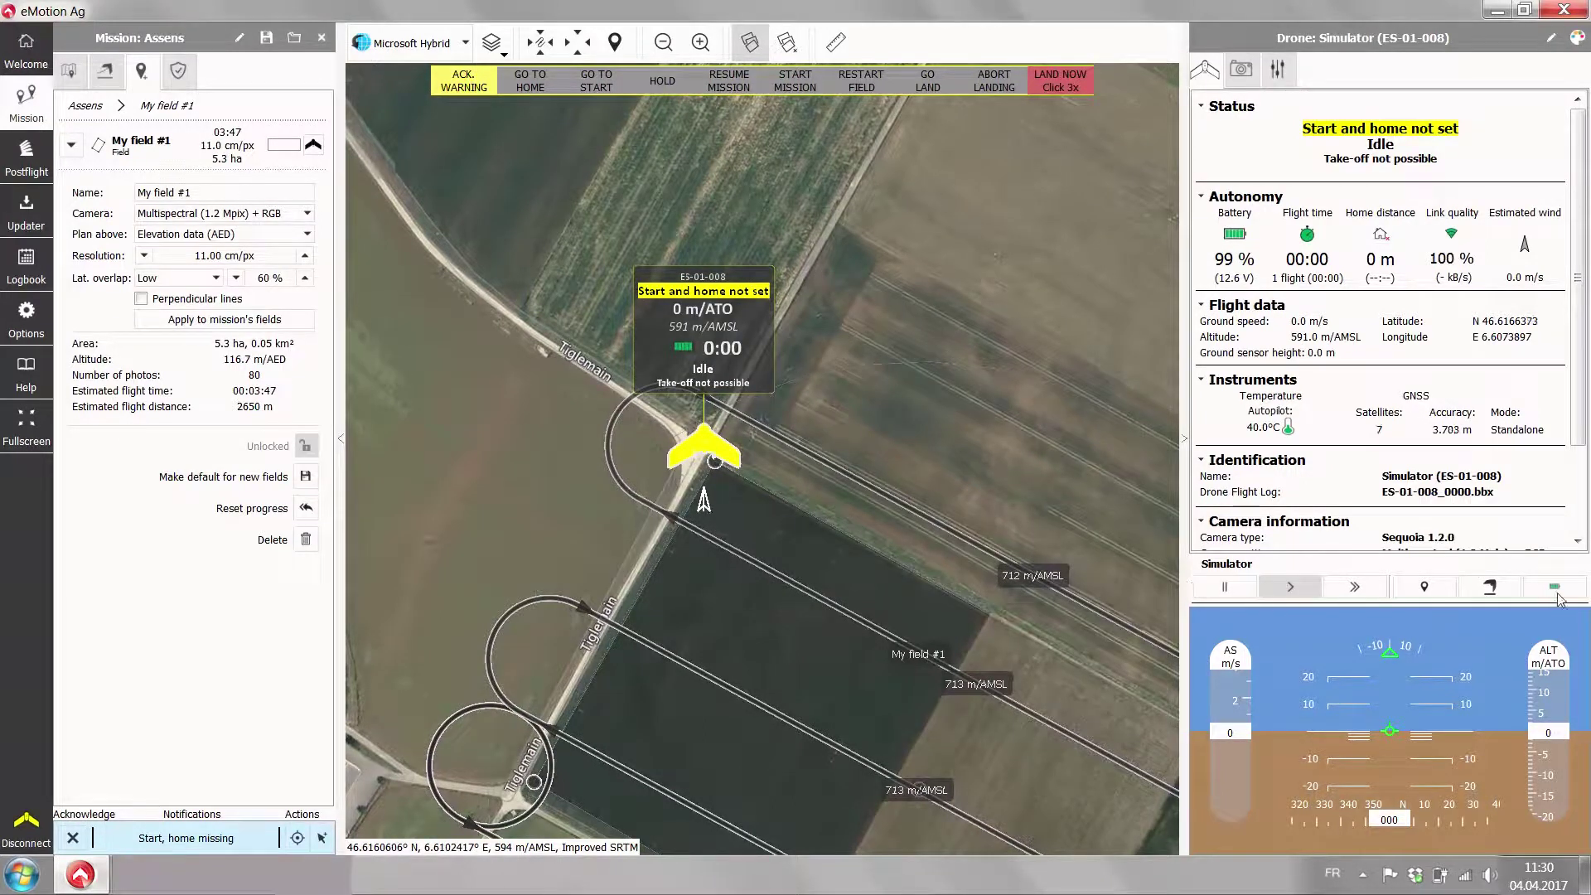
Step: Relocate the simulated drone to the field corner beside the Tiglemain road
click(1425, 588)
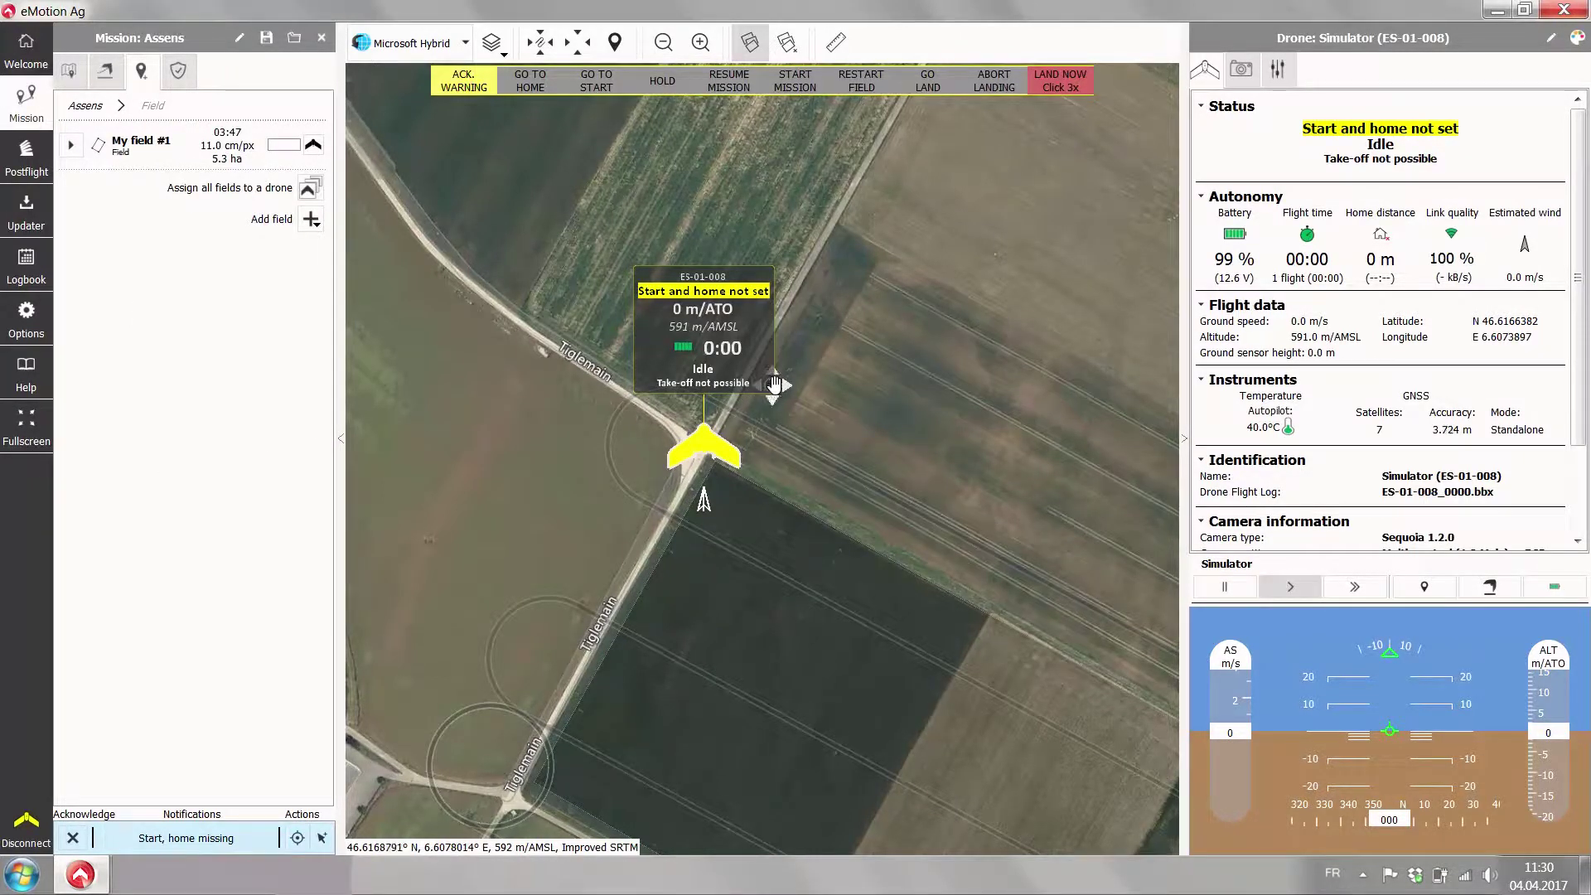
click(788, 375)
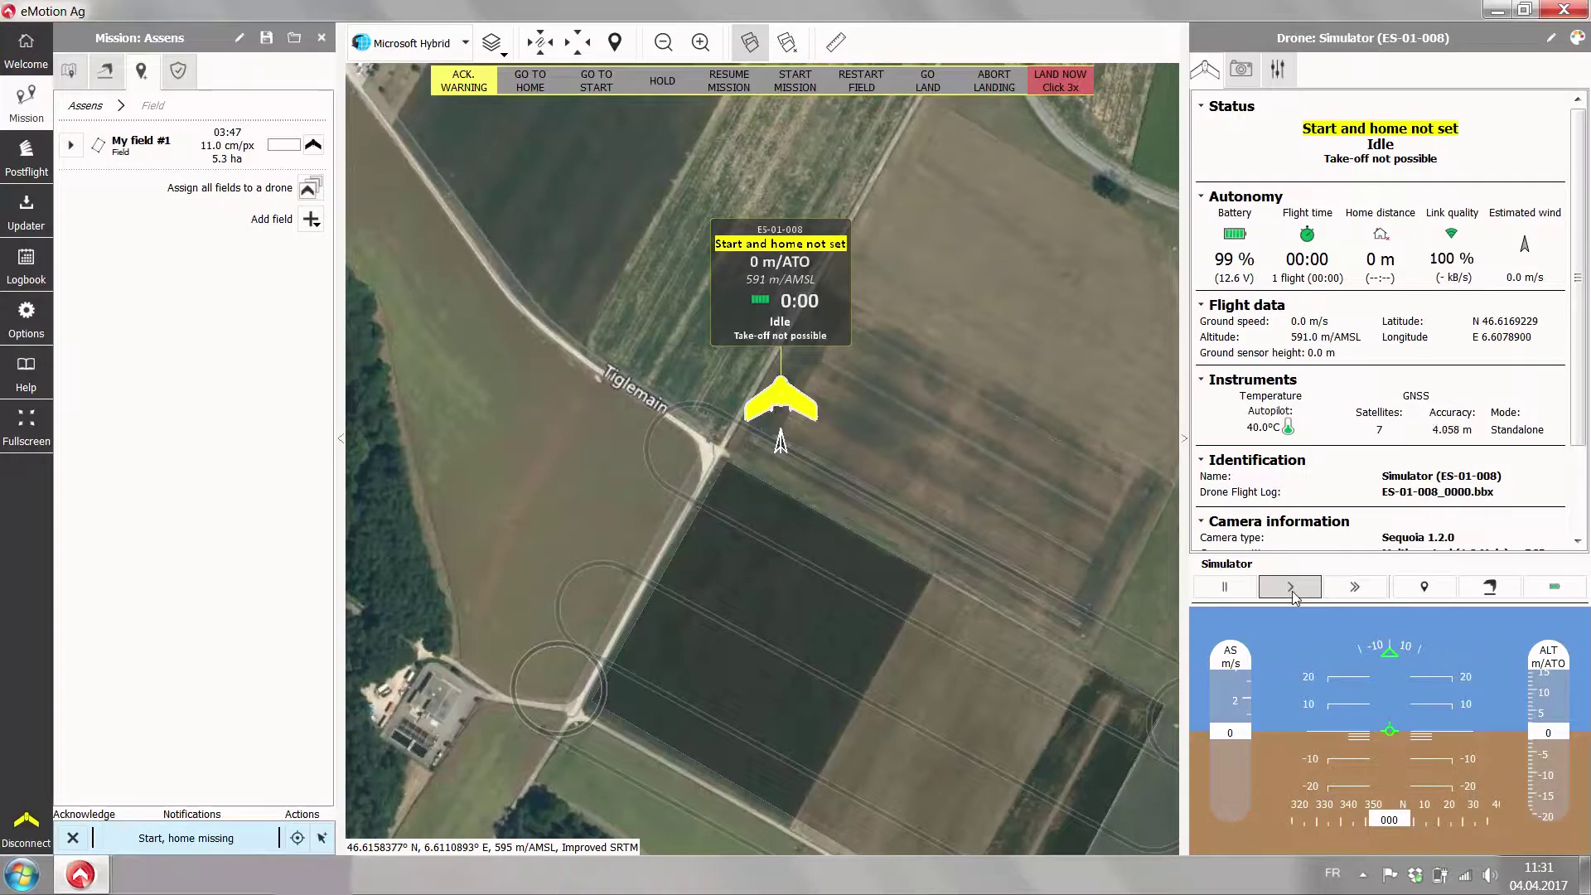
drag(971, 486, 919, 535)
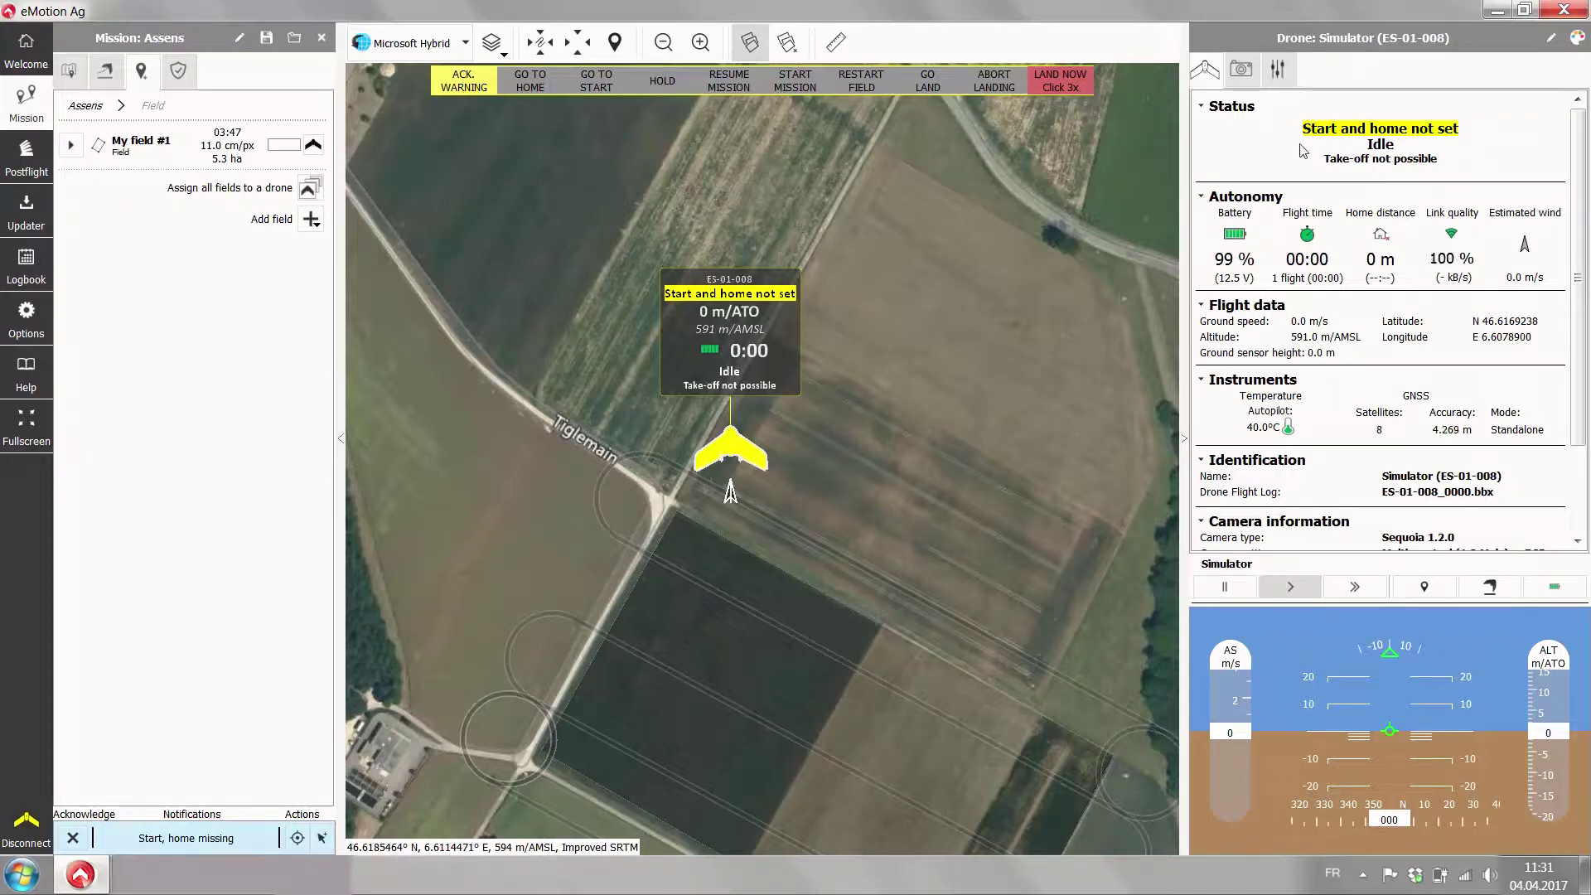
drag(971, 400, 958, 381)
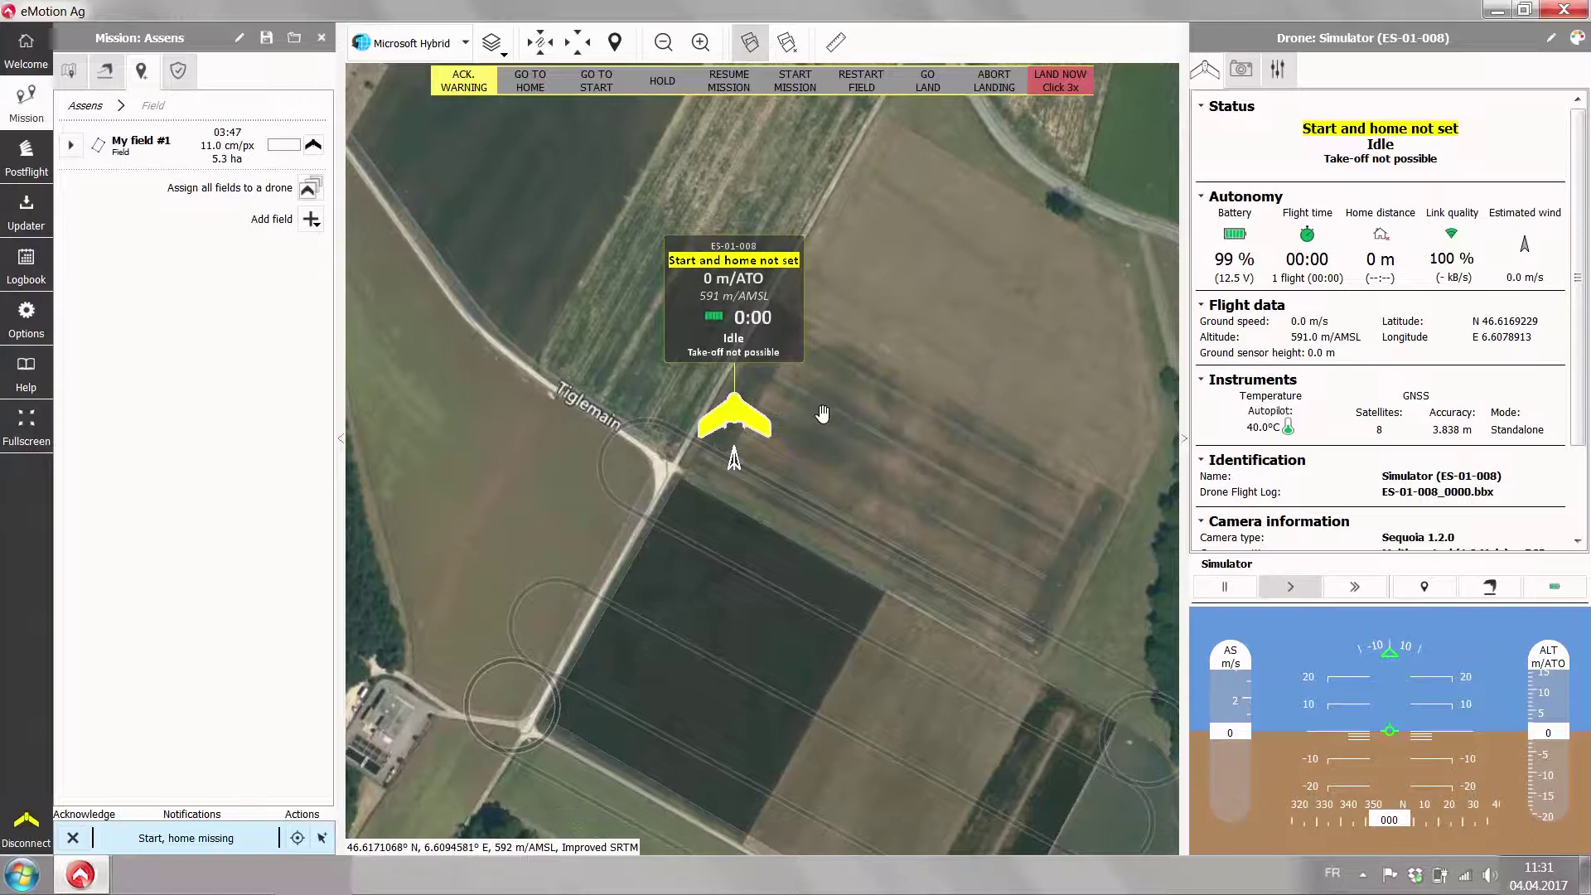
drag(831, 449, 833, 464)
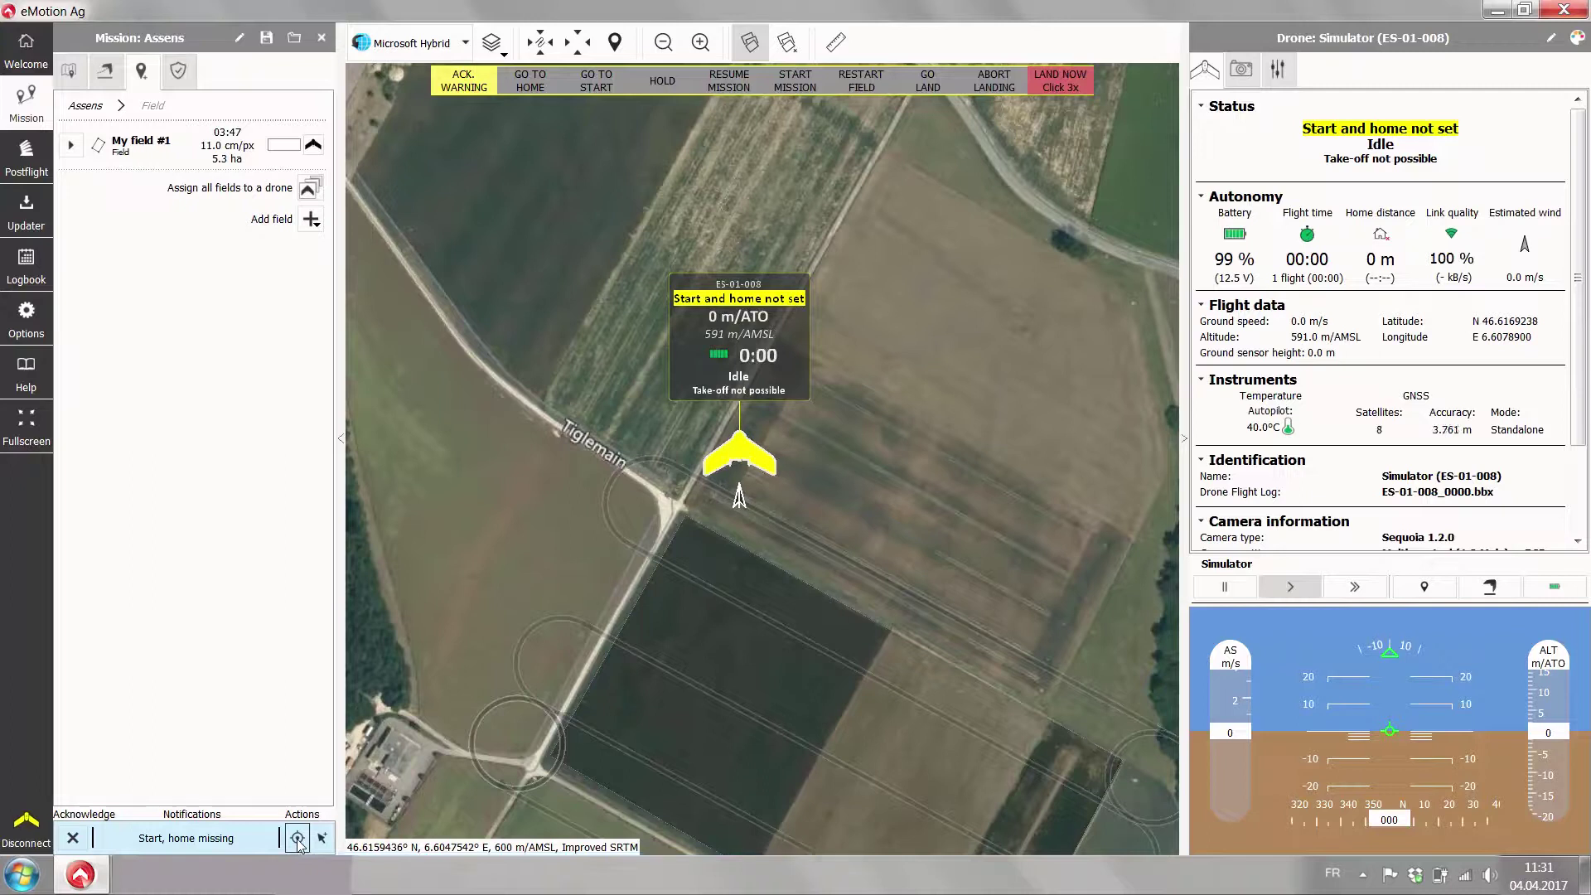
Step: Create Home and Start points at the drone and select Start #1
click(297, 838)
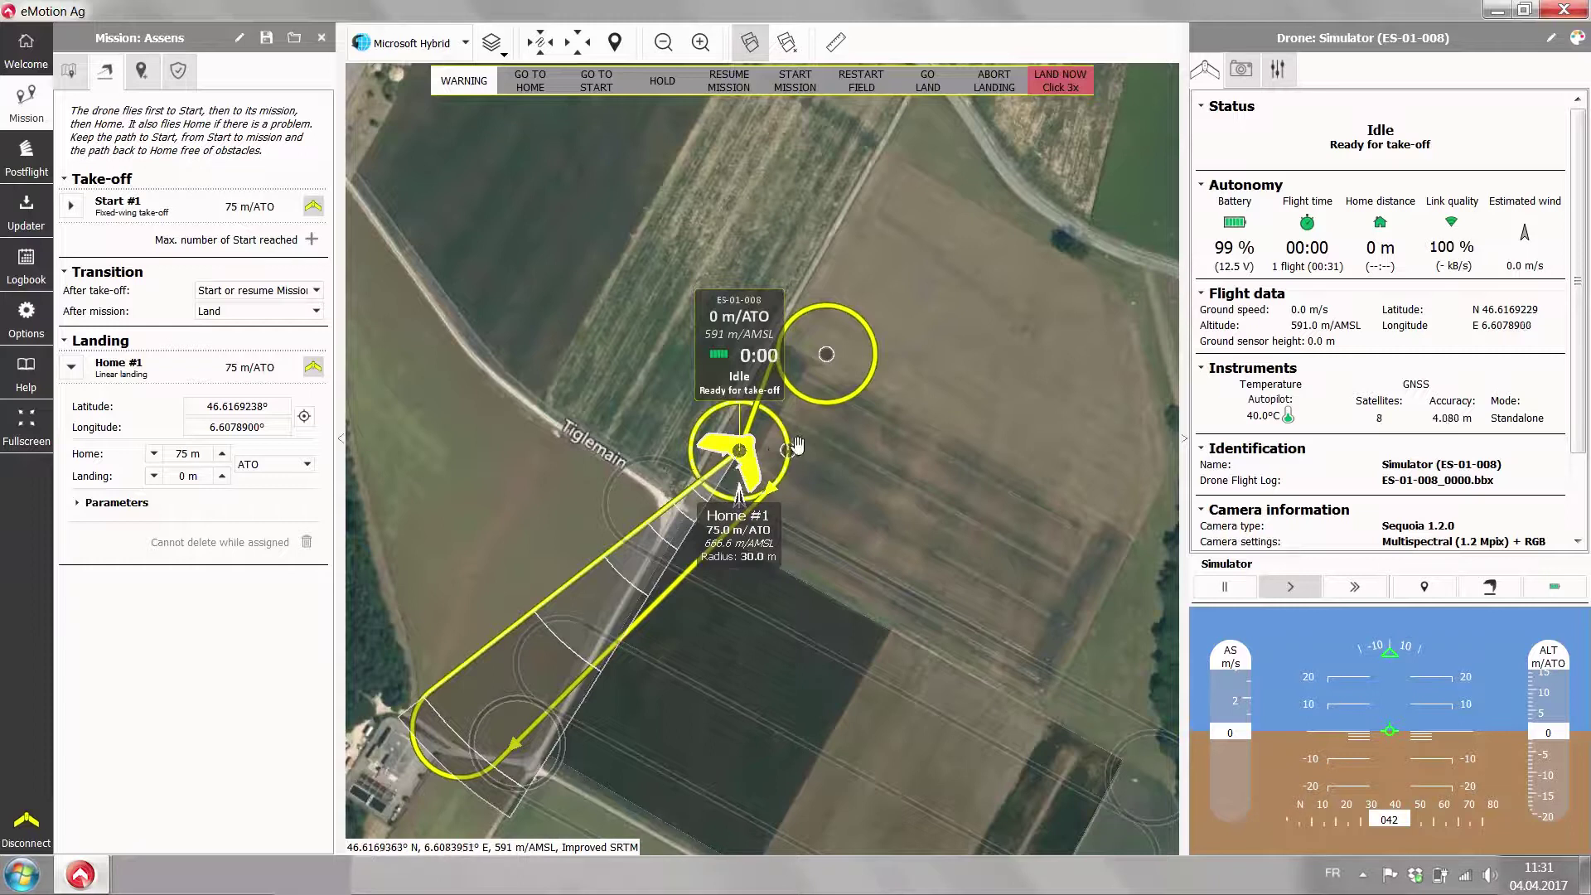
scroll(792, 447, up, 2)
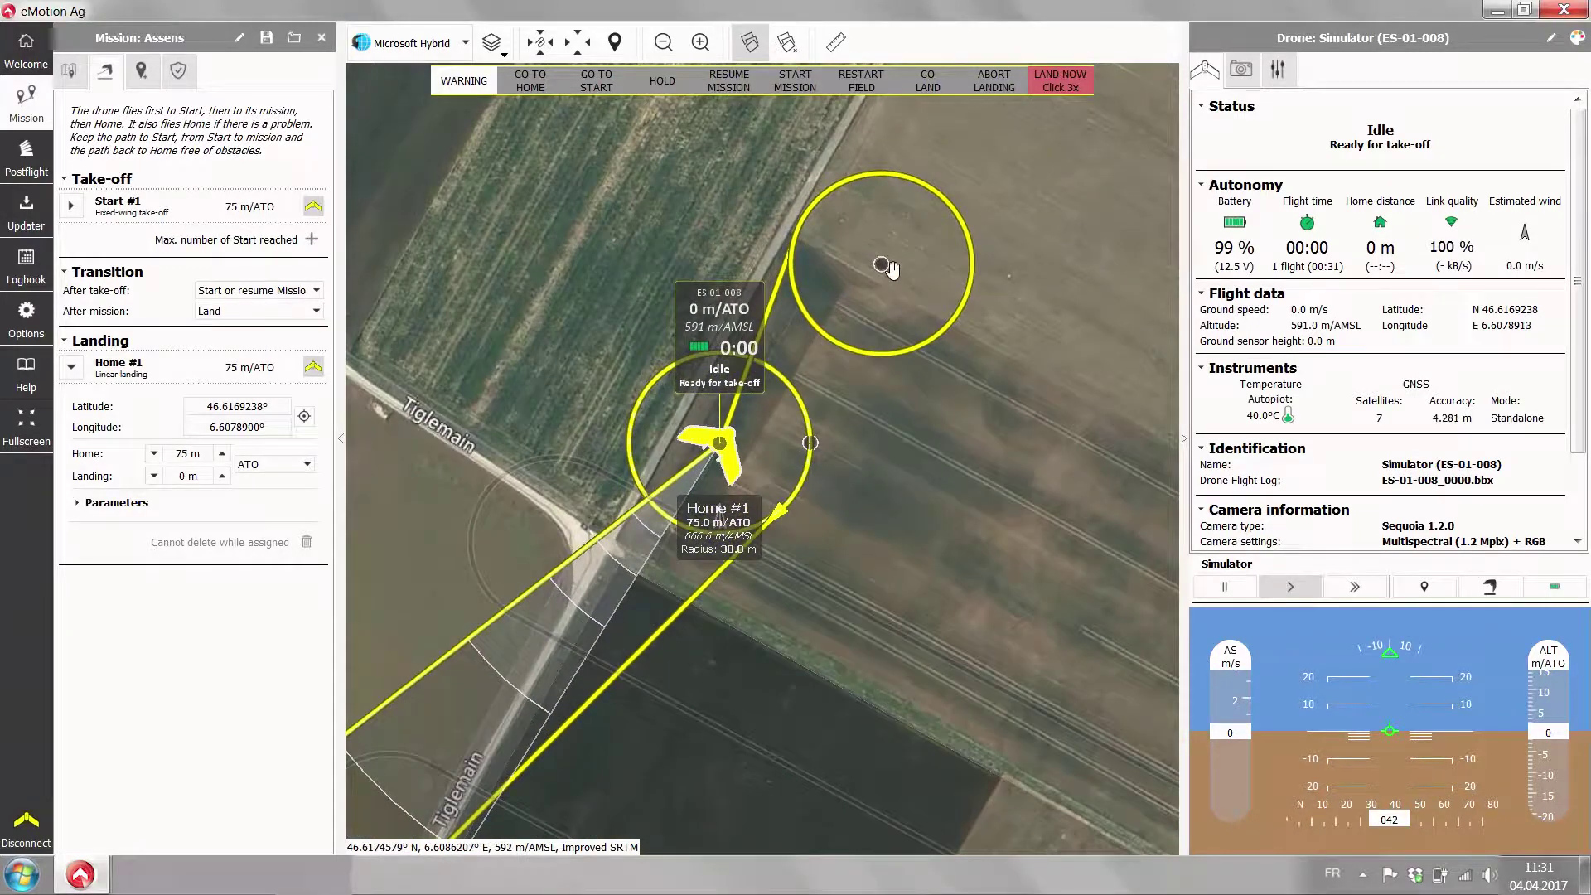
click(881, 264)
drag(899, 489, 860, 594)
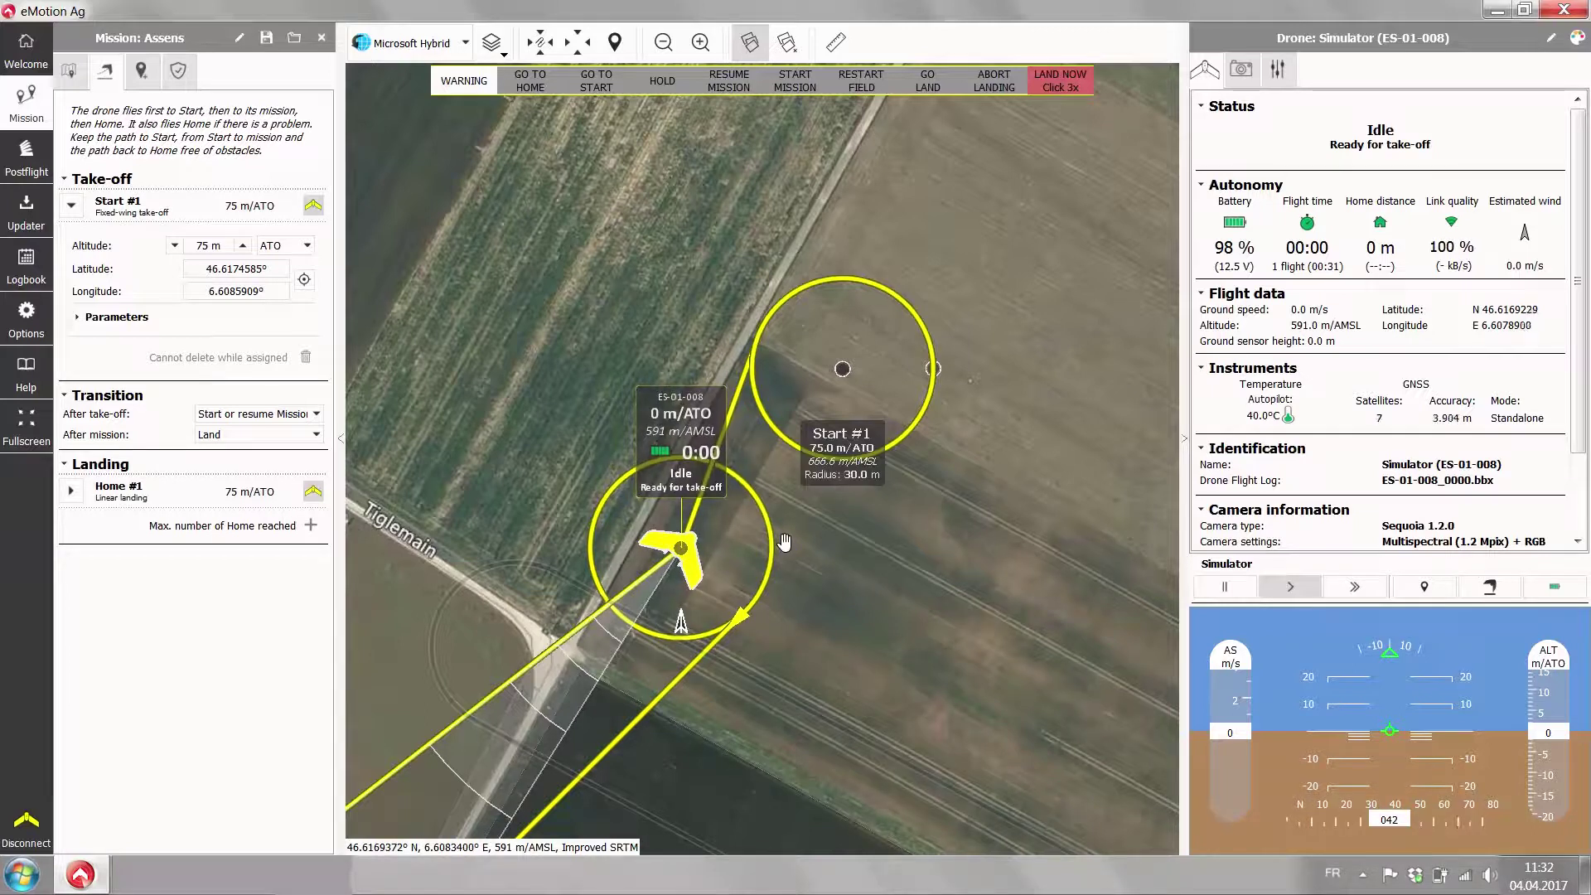
Step: Drag Start #1's centre to just south of the drone
click(842, 369)
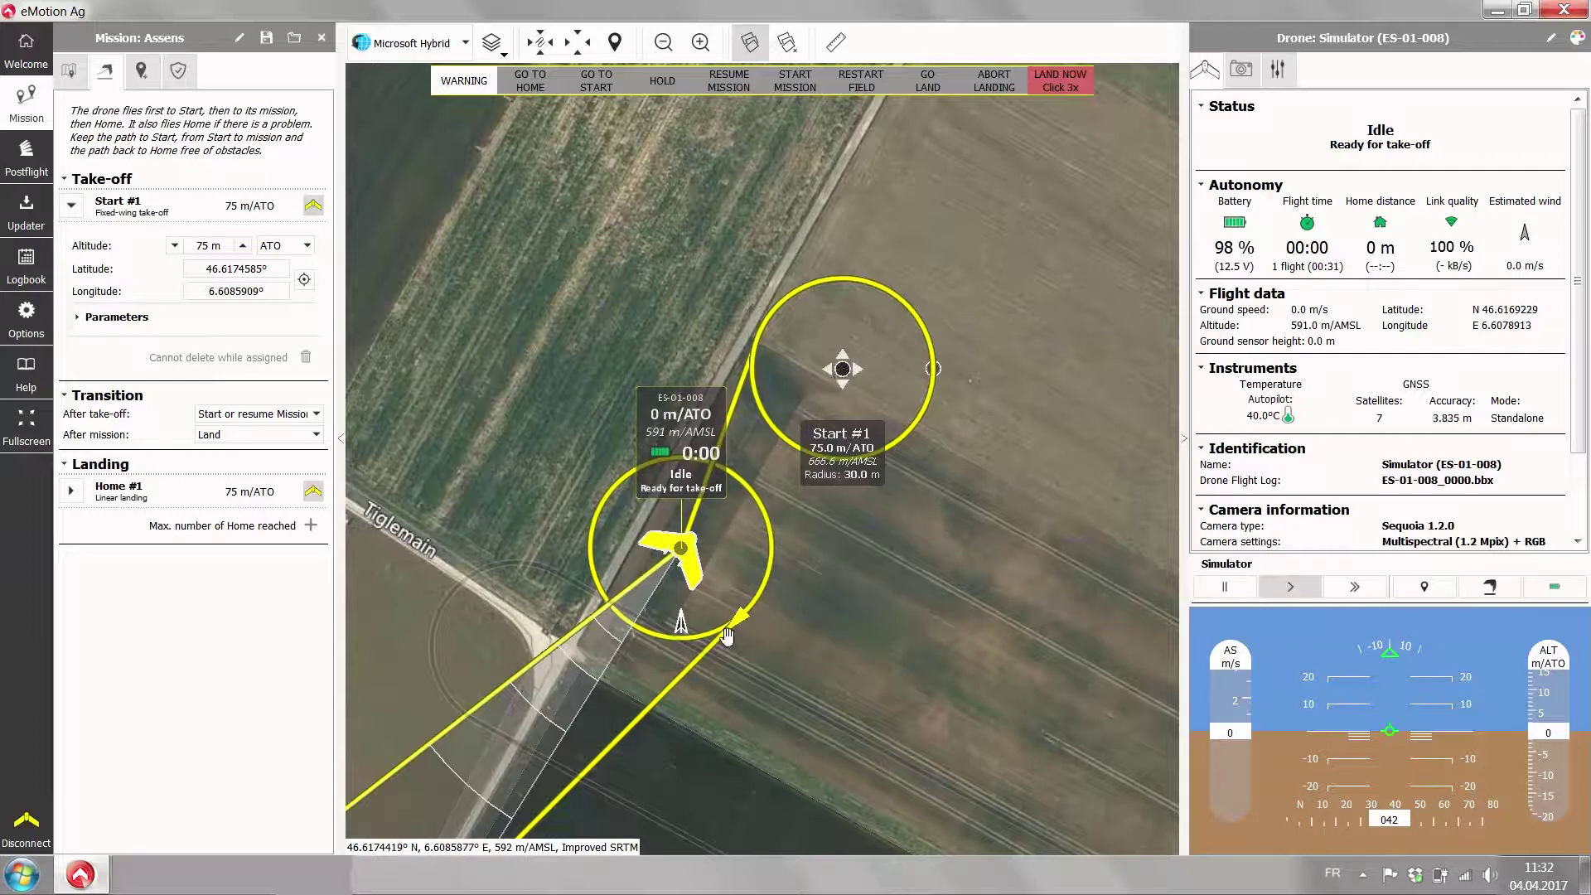
scroll(824, 617, down, 2)
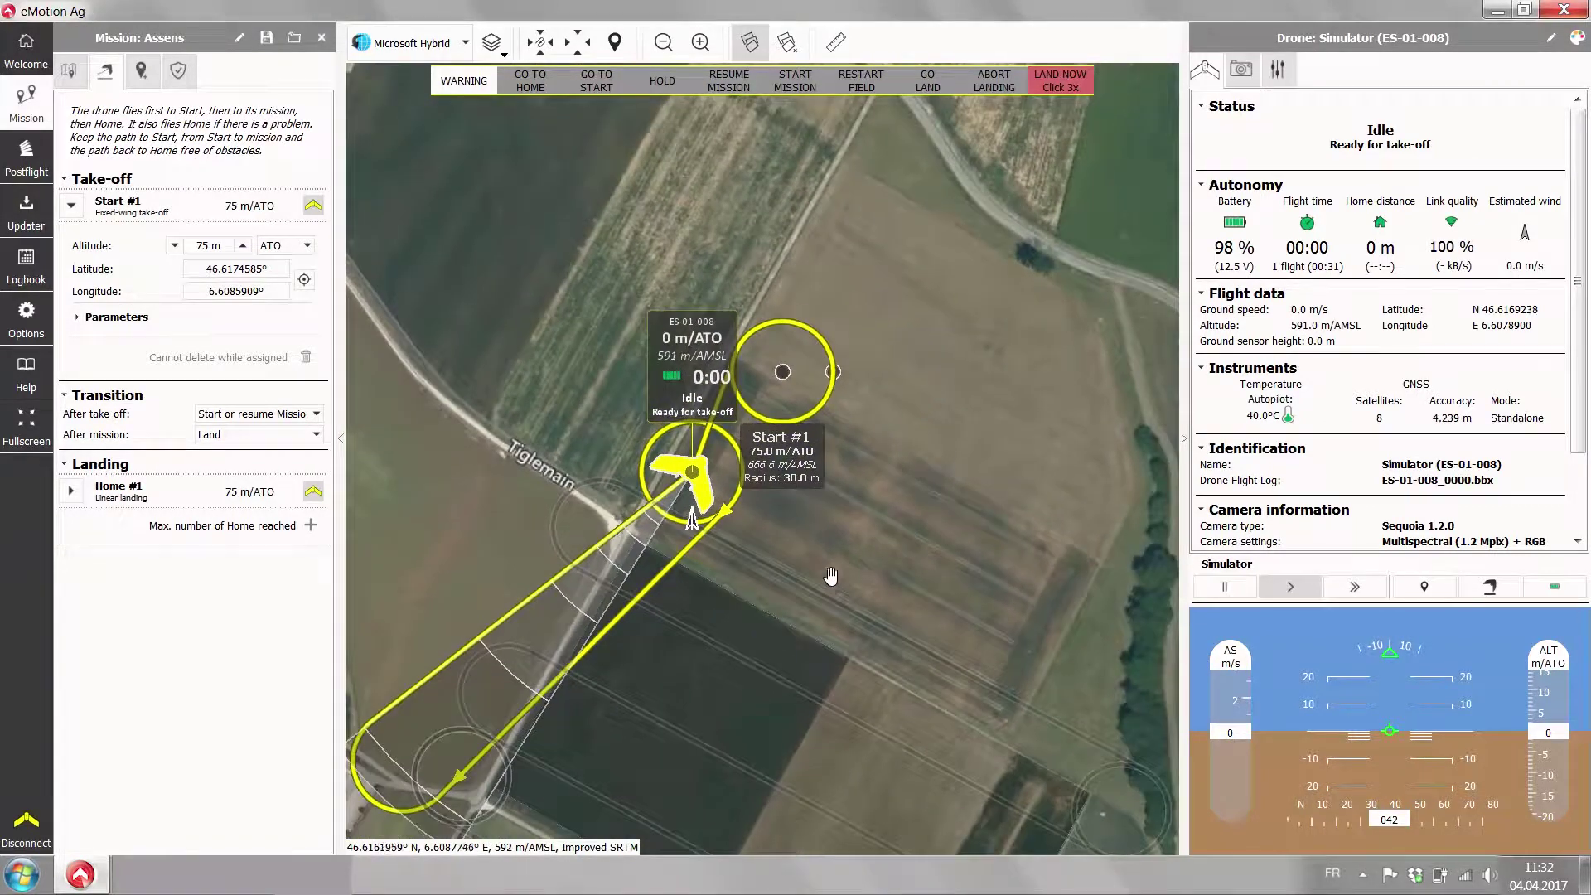
drag(831, 576, 867, 586)
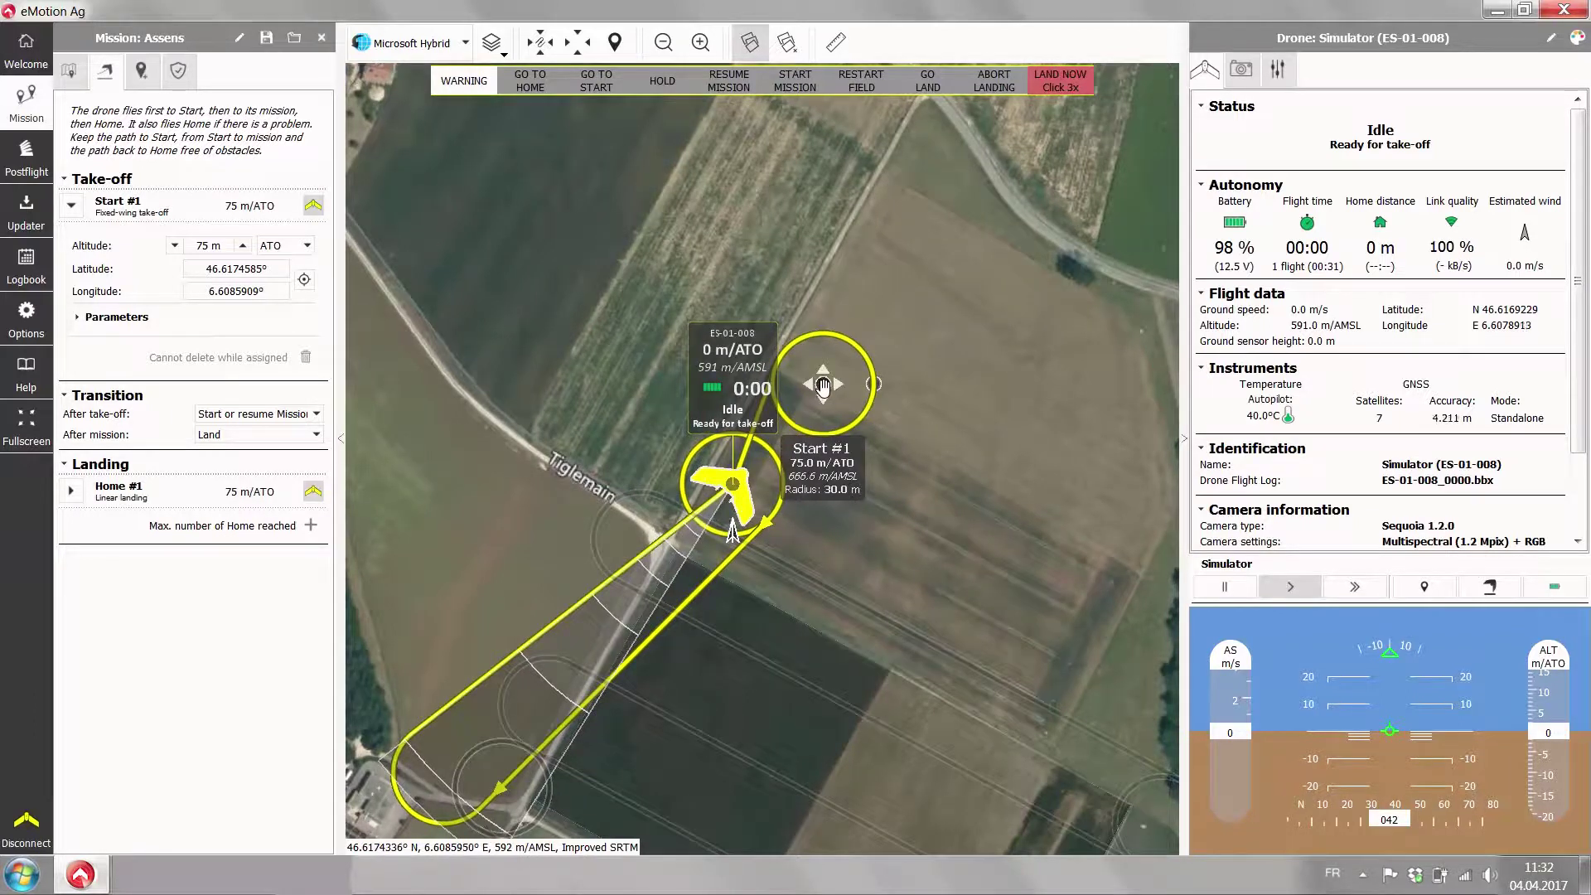
drag(818, 386, 780, 380)
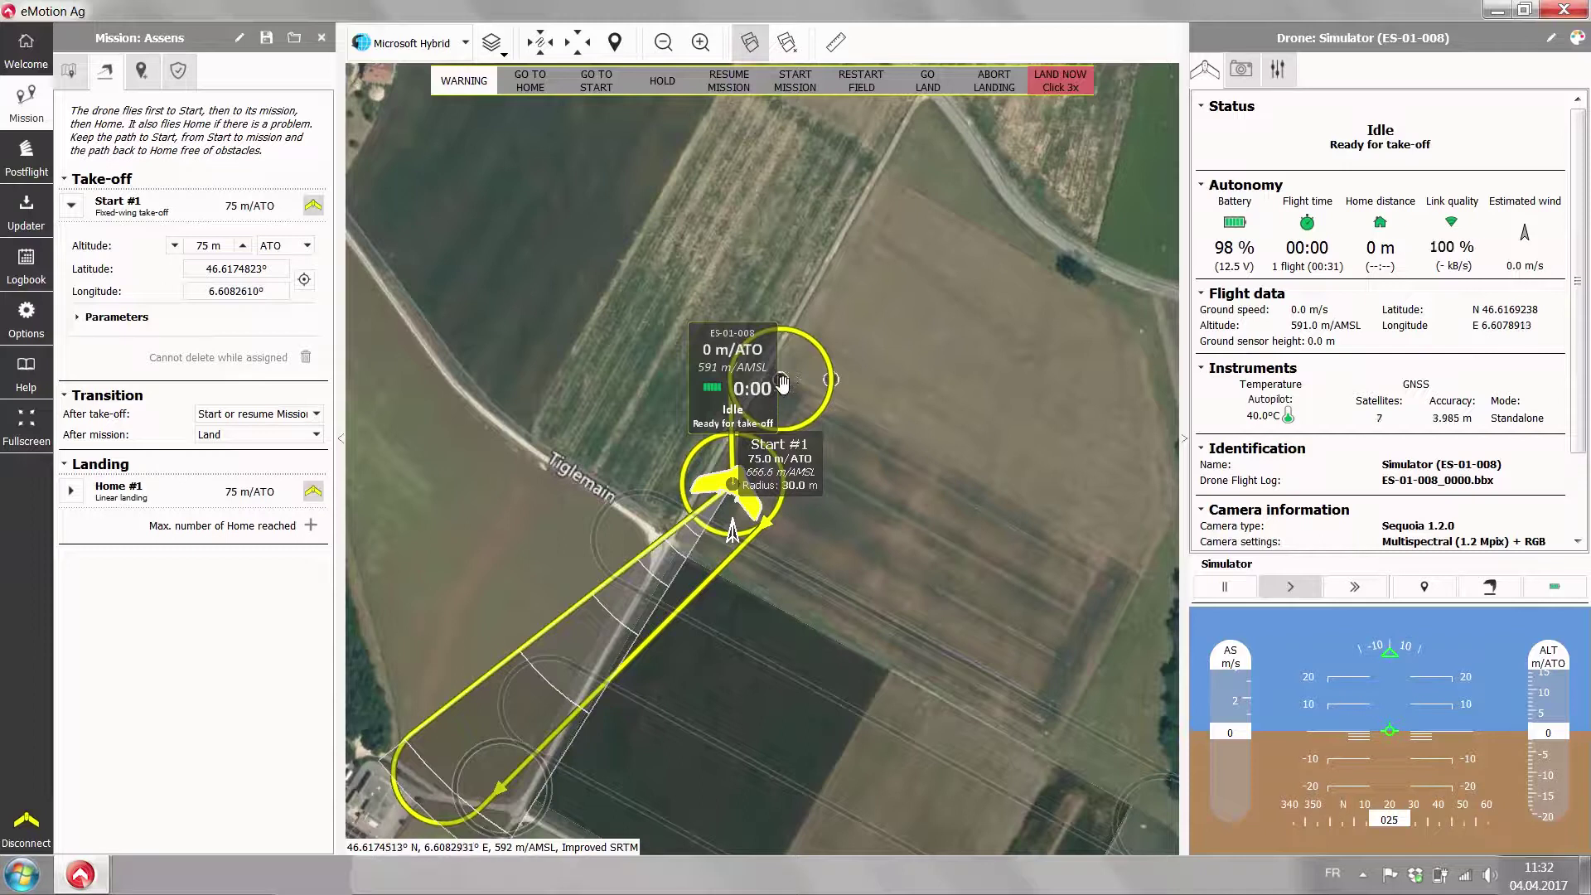
drag(782, 379, 738, 576)
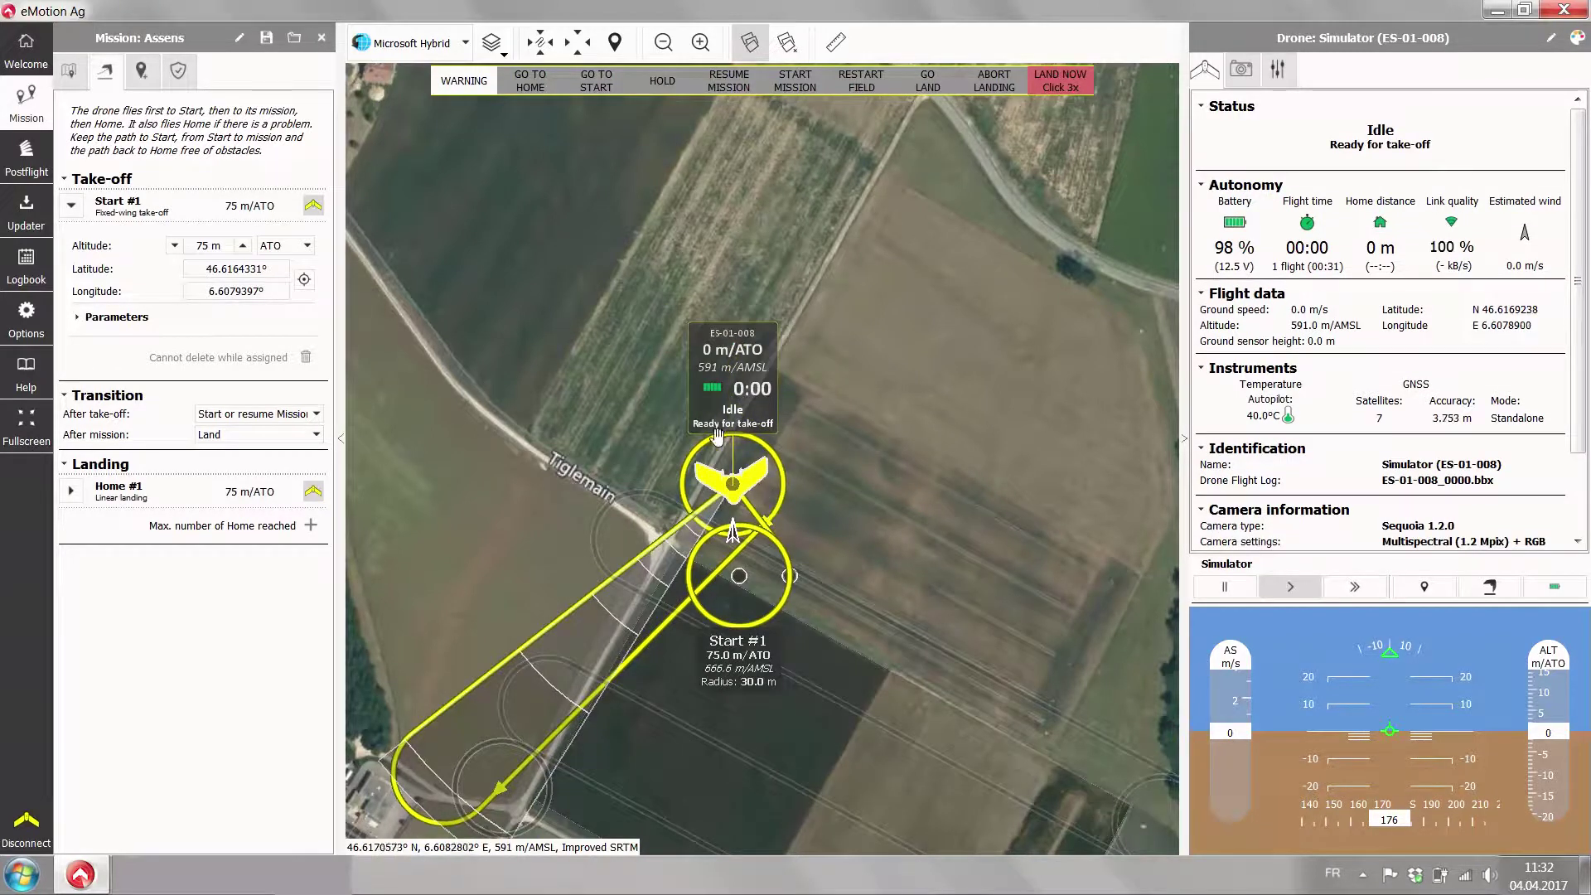
scroll(675, 616, down, 2)
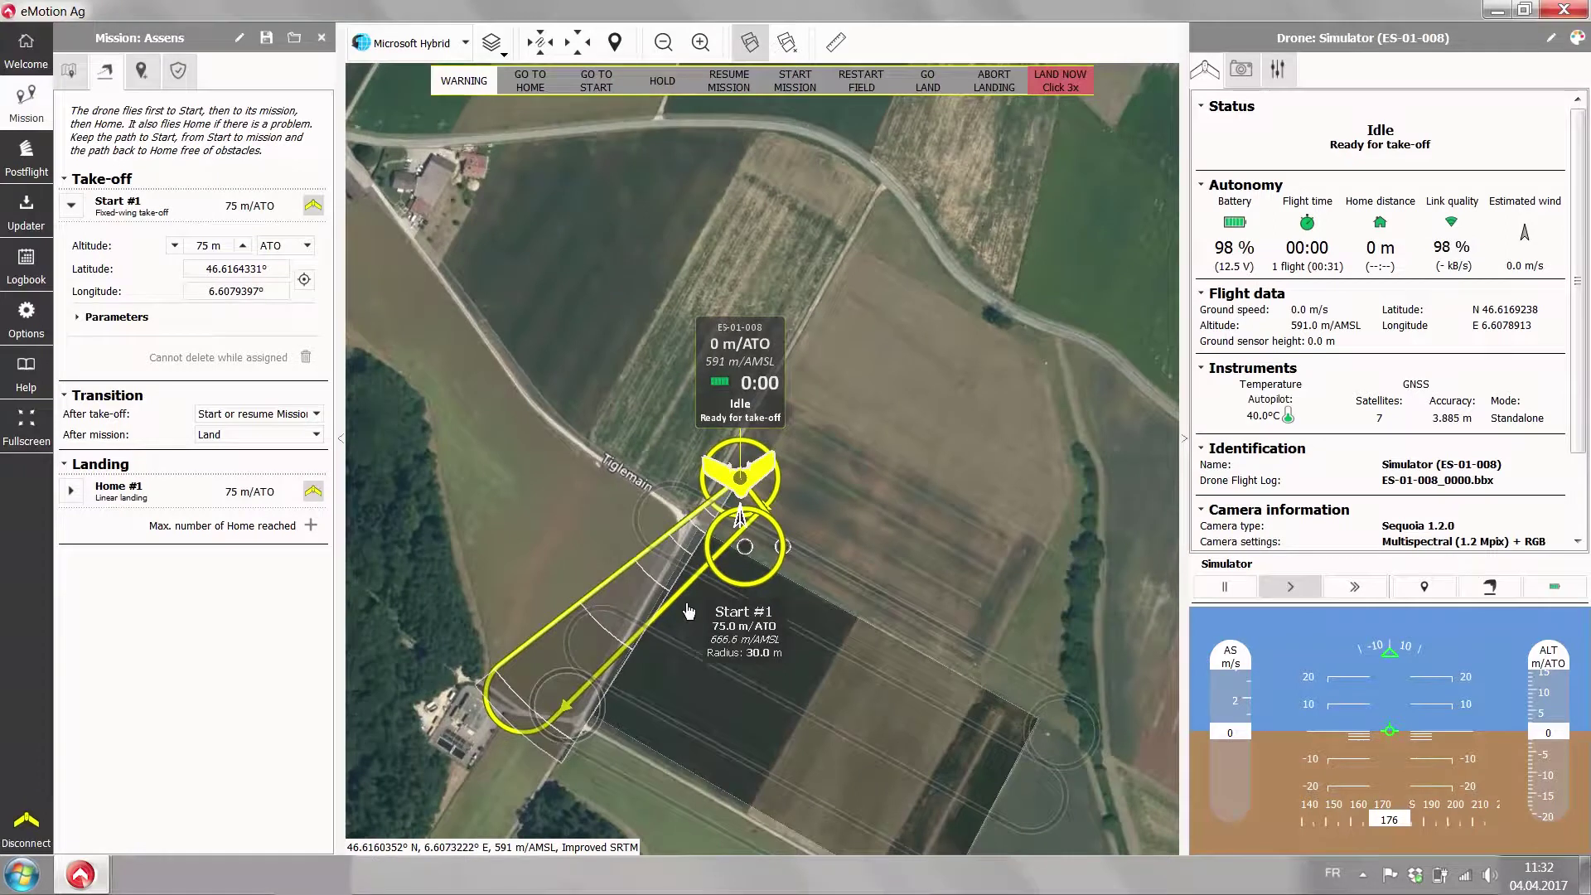
Step: Rotate Home #1's landing sector to approach from the north at heading 178° with a 20° span
click(506, 711)
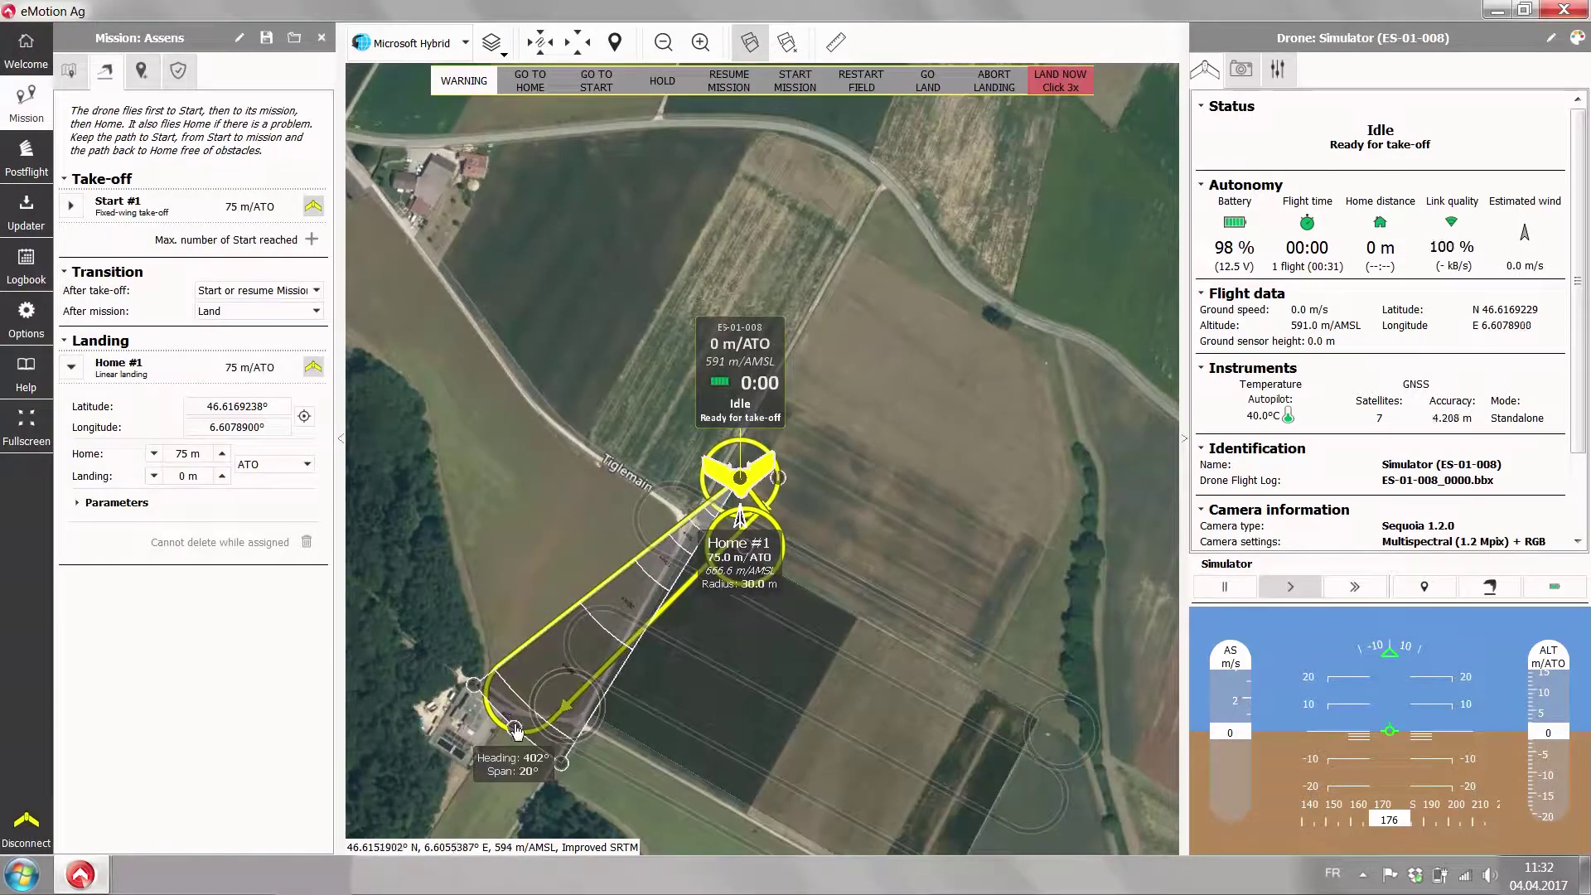
drag(514, 725, 728, 156)
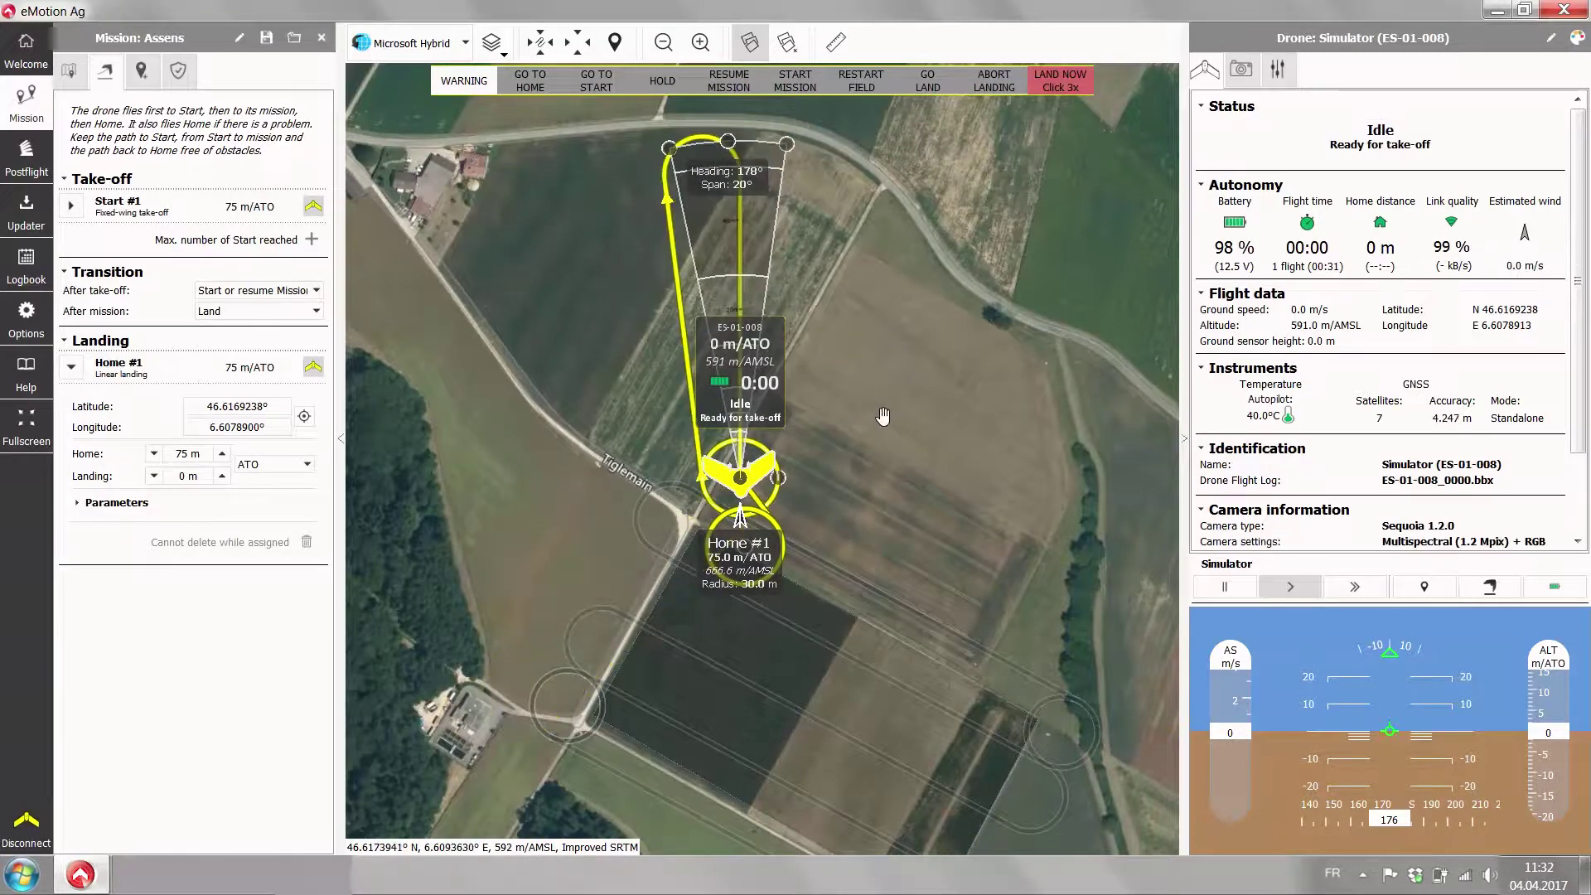
drag(768, 535, 733, 635)
scroll(732, 635, up, 1)
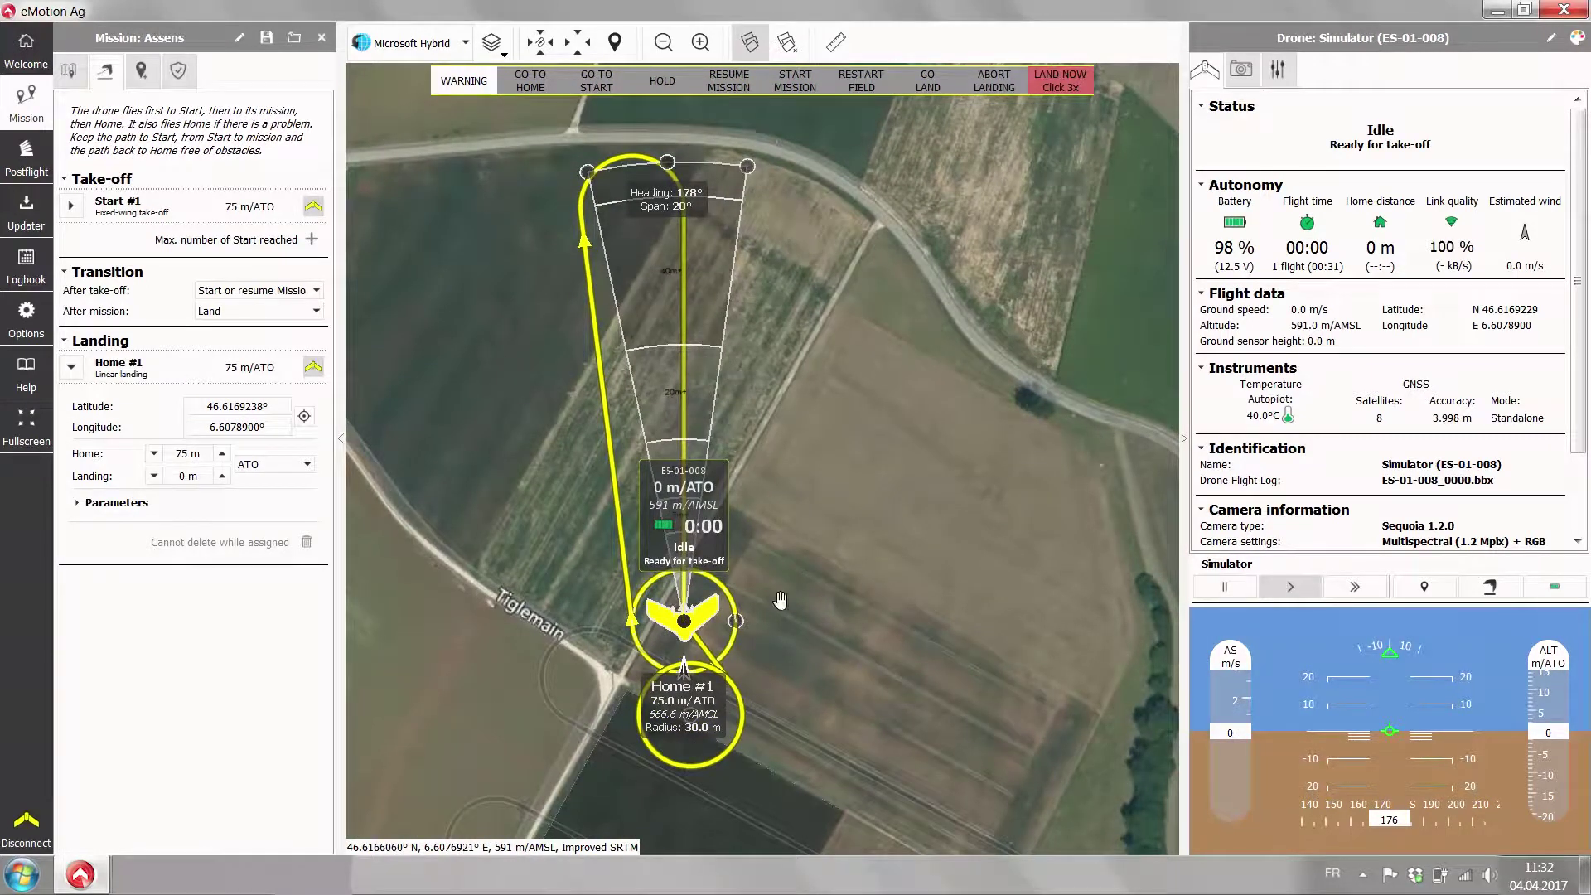
drag(824, 589, 874, 438)
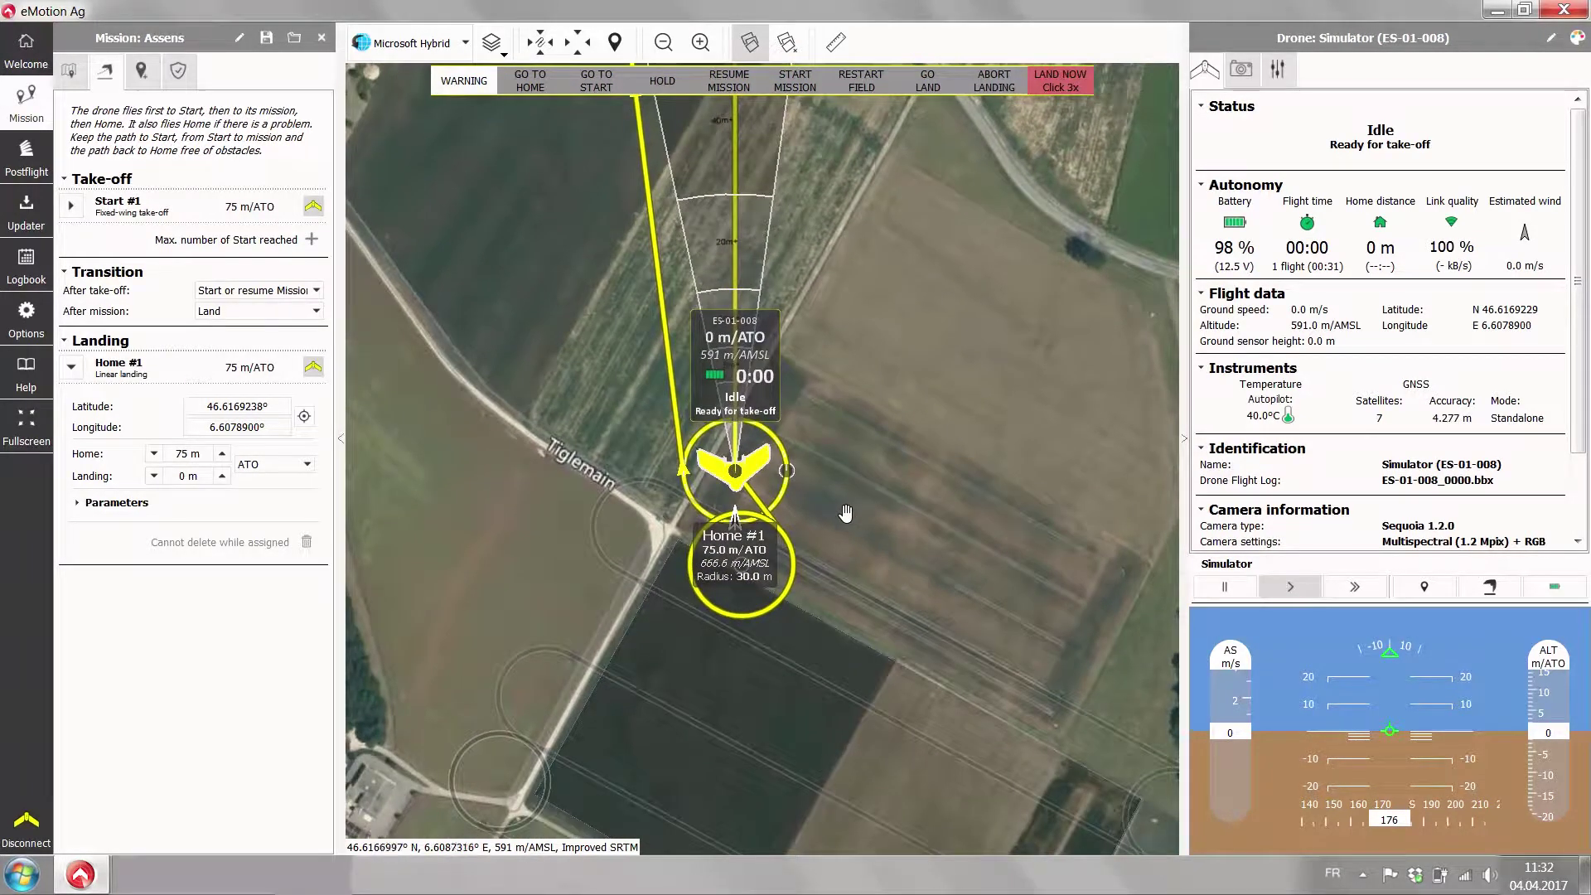
scroll(916, 453, down, 1)
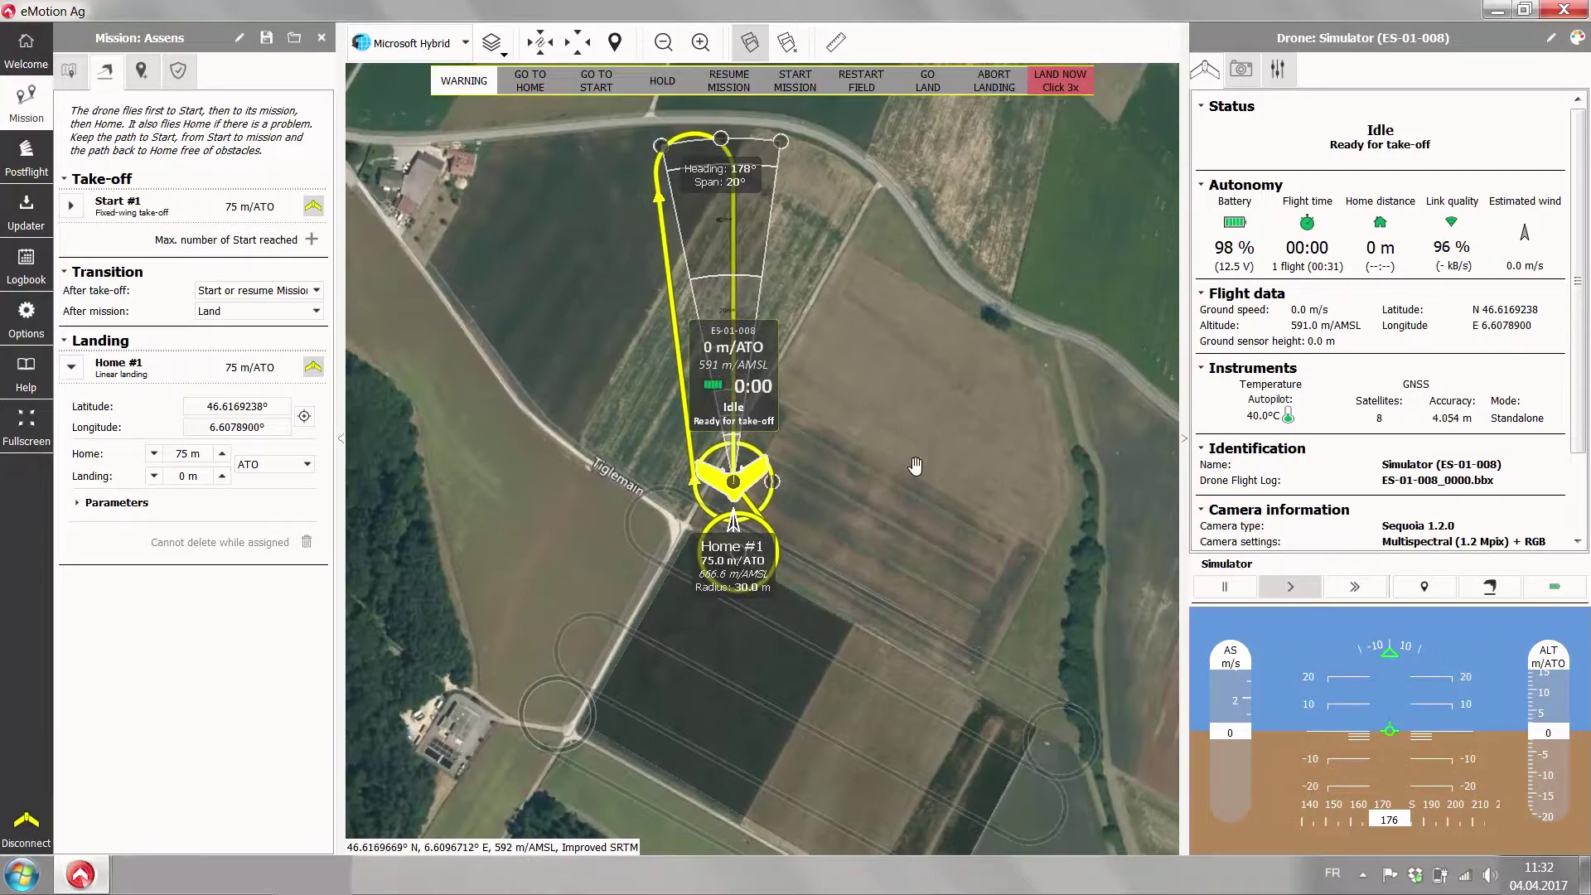
drag(896, 423, 835, 405)
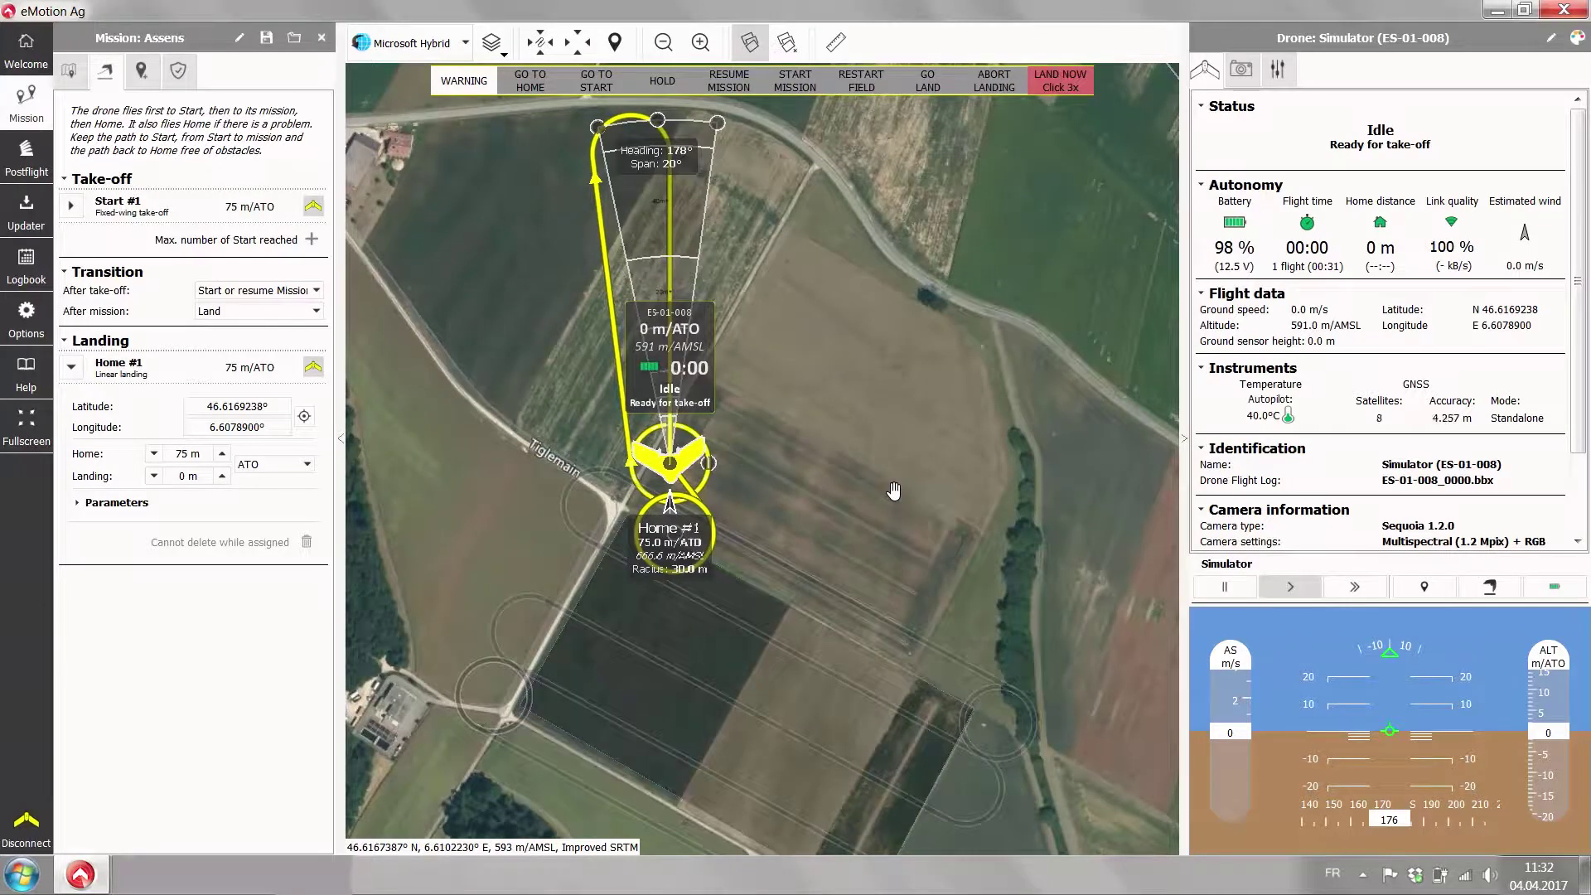
drag(882, 461, 916, 378)
drag(750, 407, 719, 332)
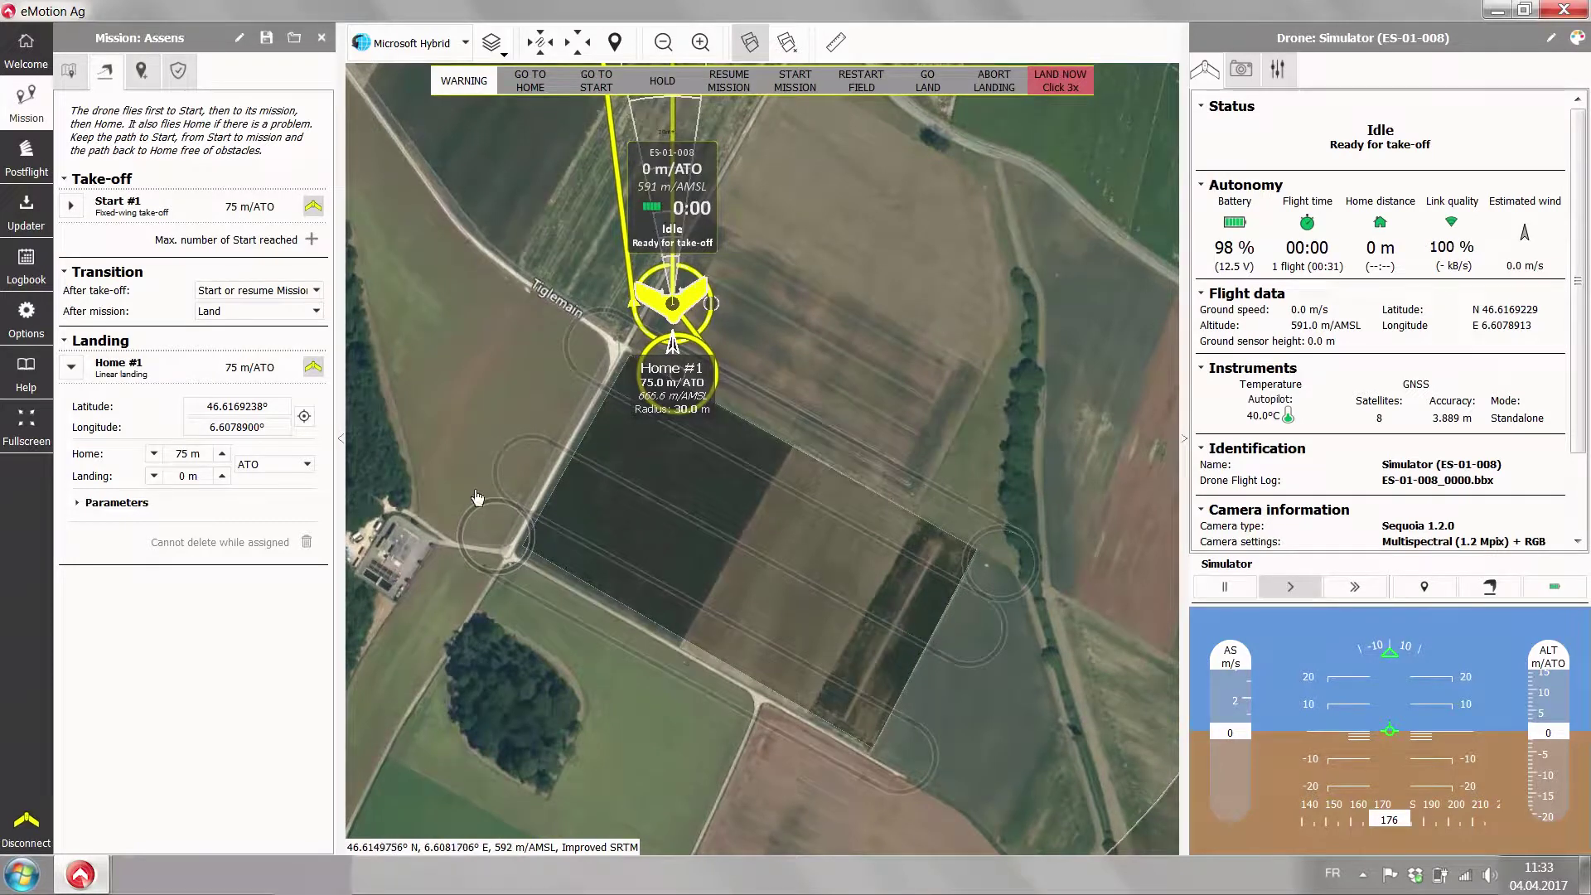
Step: Upload My field #1's mission to the drone so it climbs toward Mission waypoint 1
click(140, 76)
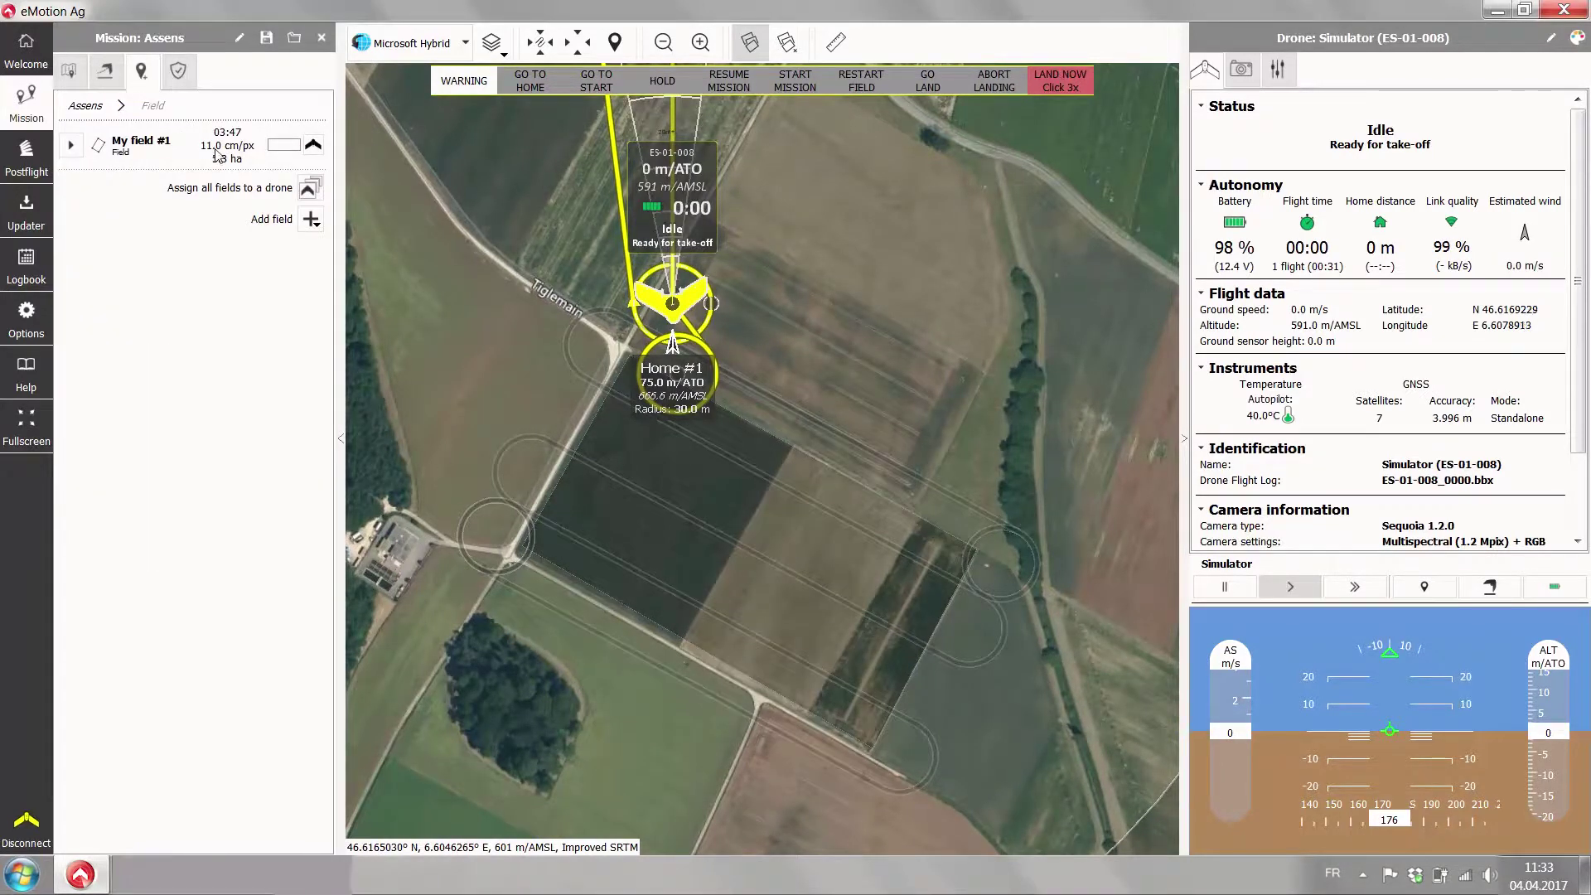
click(314, 147)
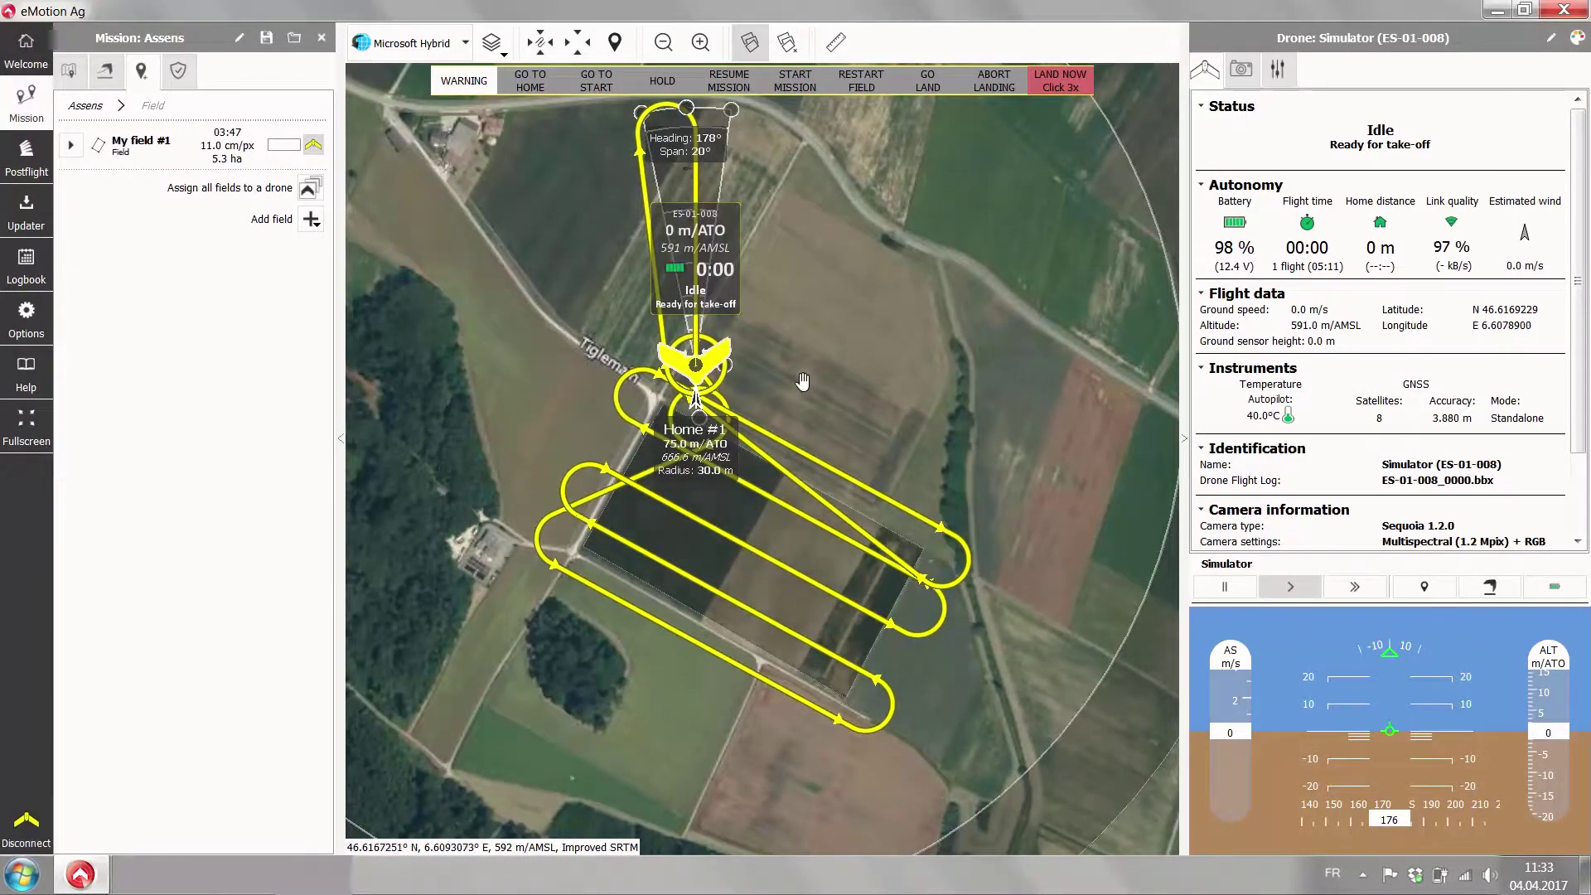
drag(802, 381, 791, 426)
scroll(792, 426, up, 2)
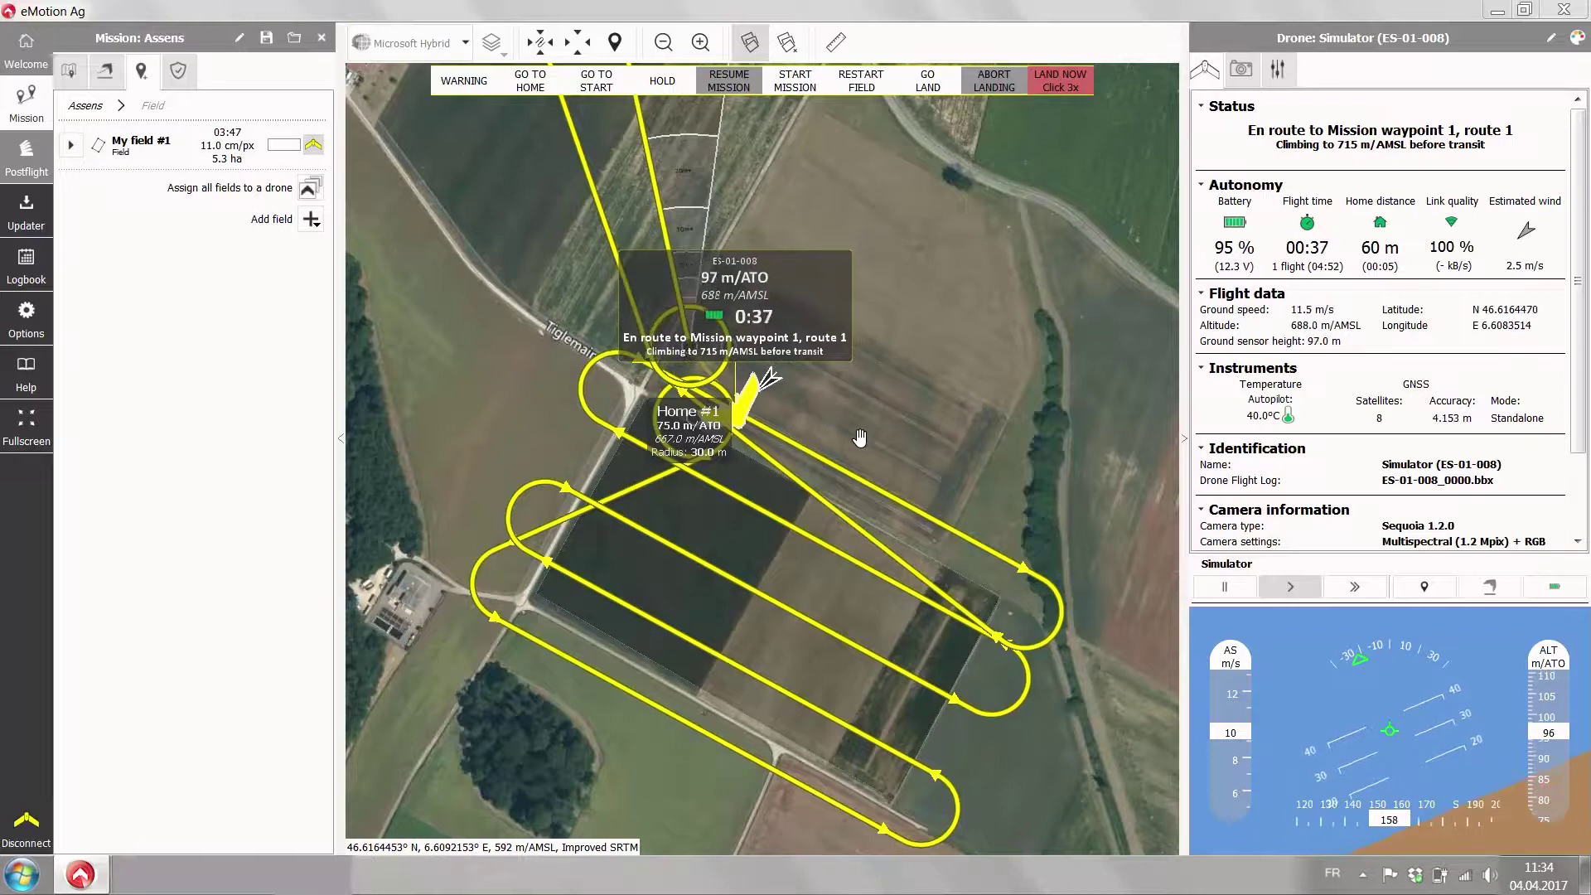
Step: Fast-forward the simulation until the drone finishes the field lines and returns to Home #1
click(1354, 595)
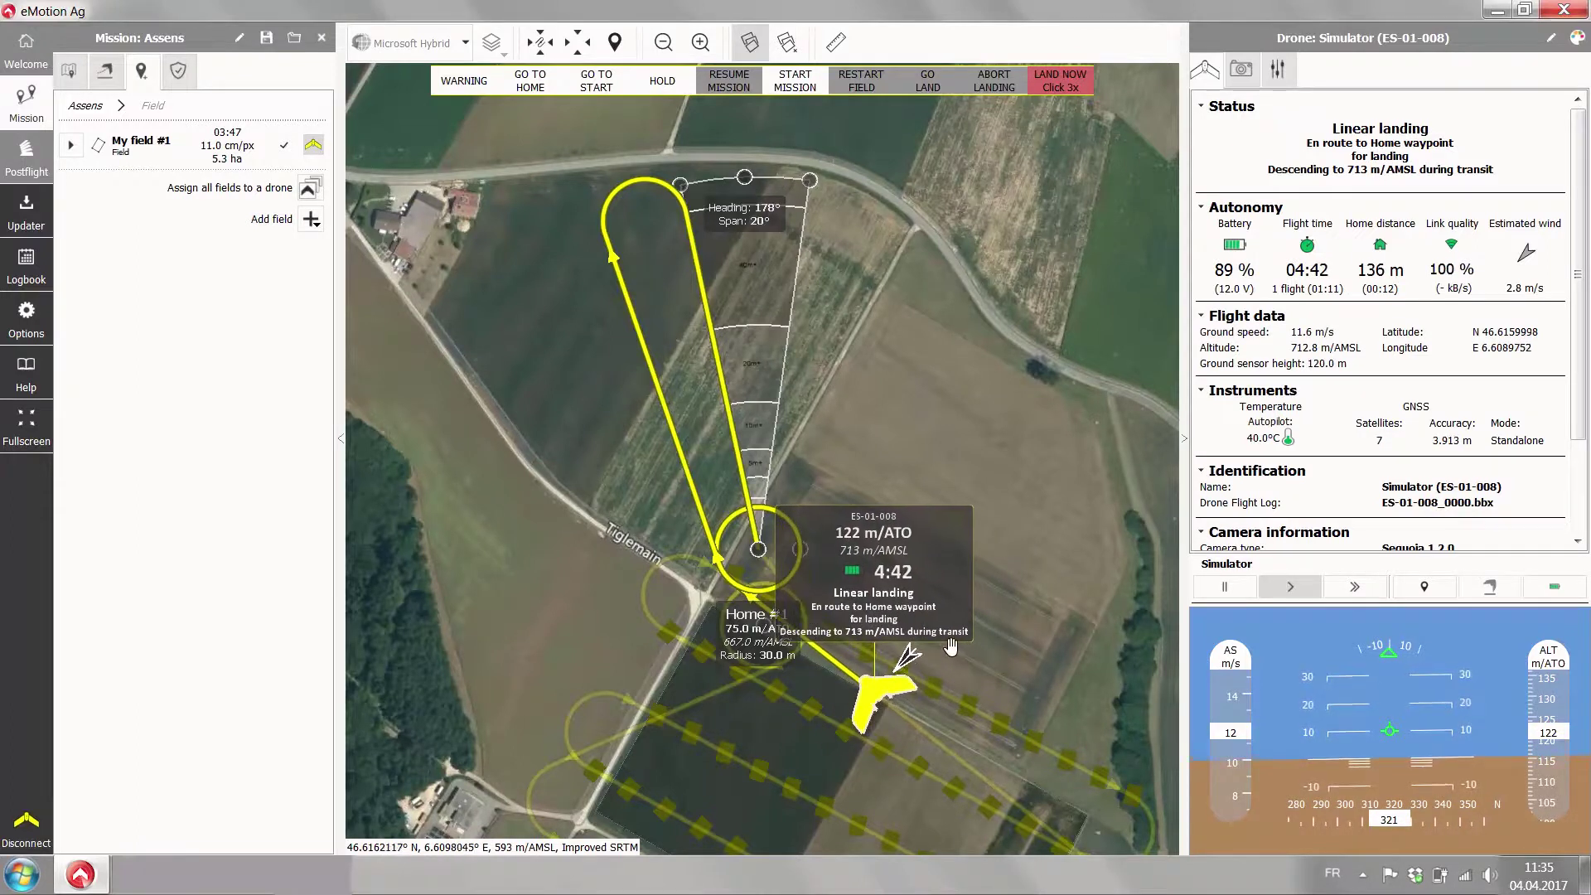
Step: Turn the landing approach to heading 39° with a 13° span
drag(1001, 498, 999, 457)
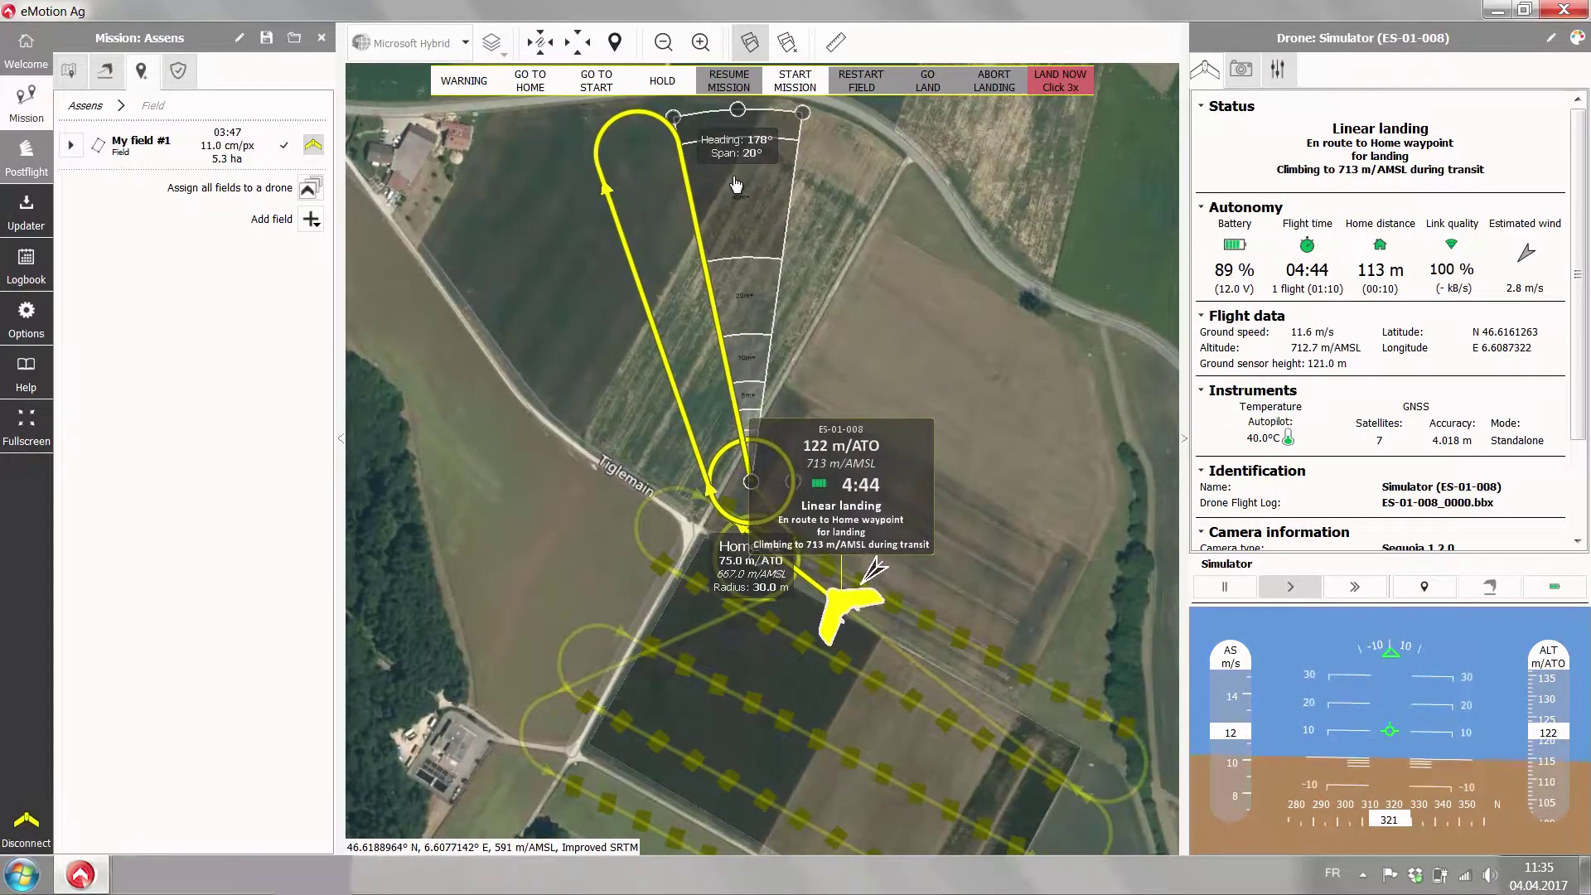
drag(739, 110, 458, 711)
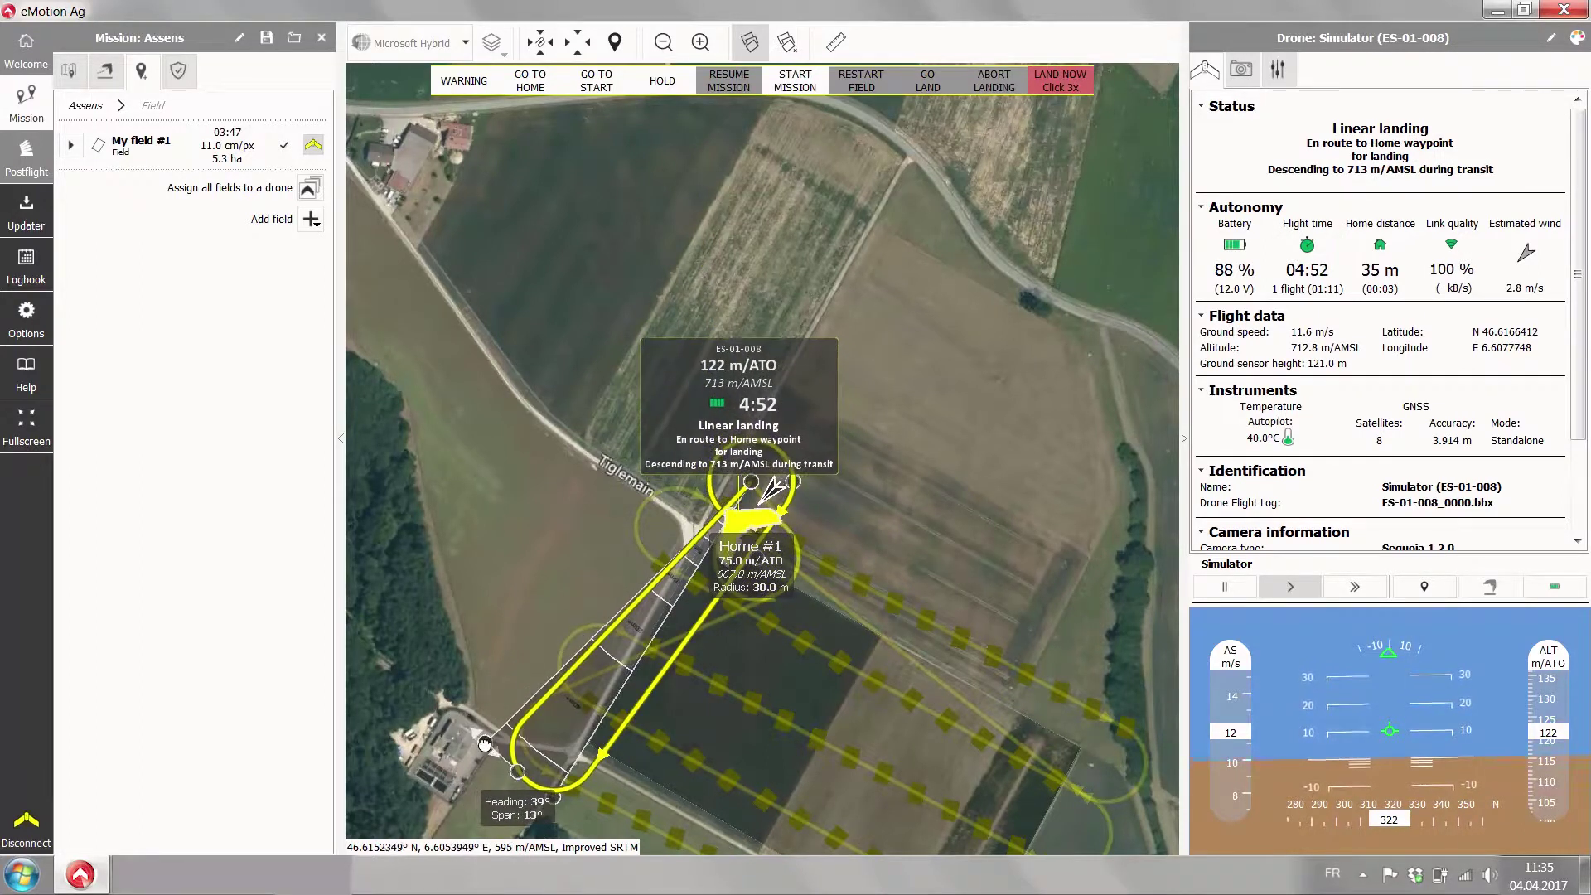
drag(945, 499, 949, 369)
scroll(689, 796, up, 2)
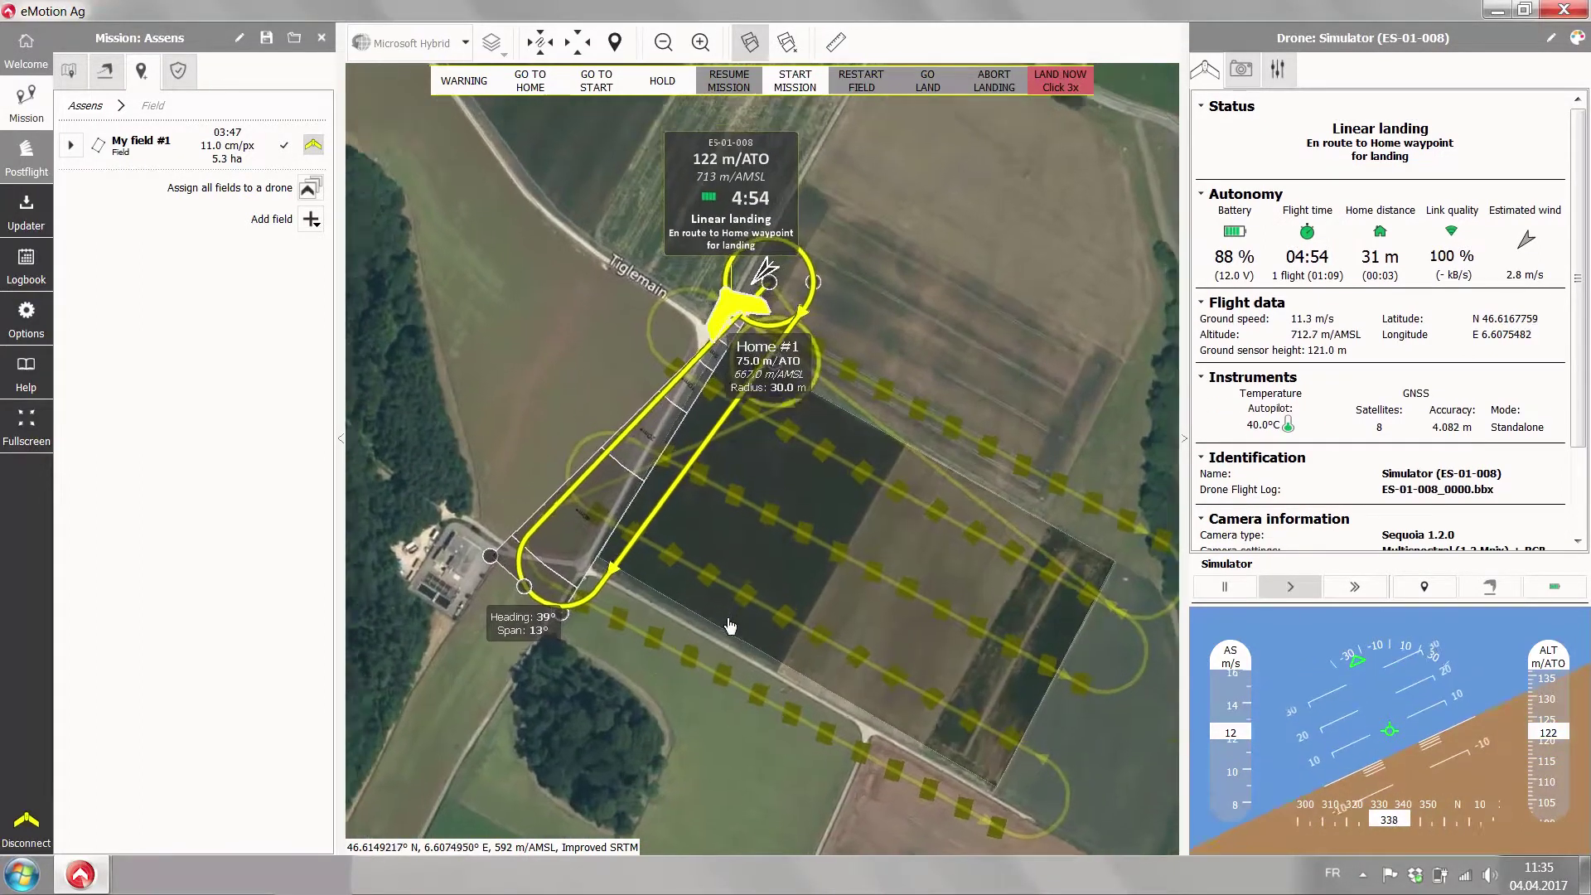
Step: Follow the drone along the landing track until it lands idle at Home #1
drag(688, 795, 755, 809)
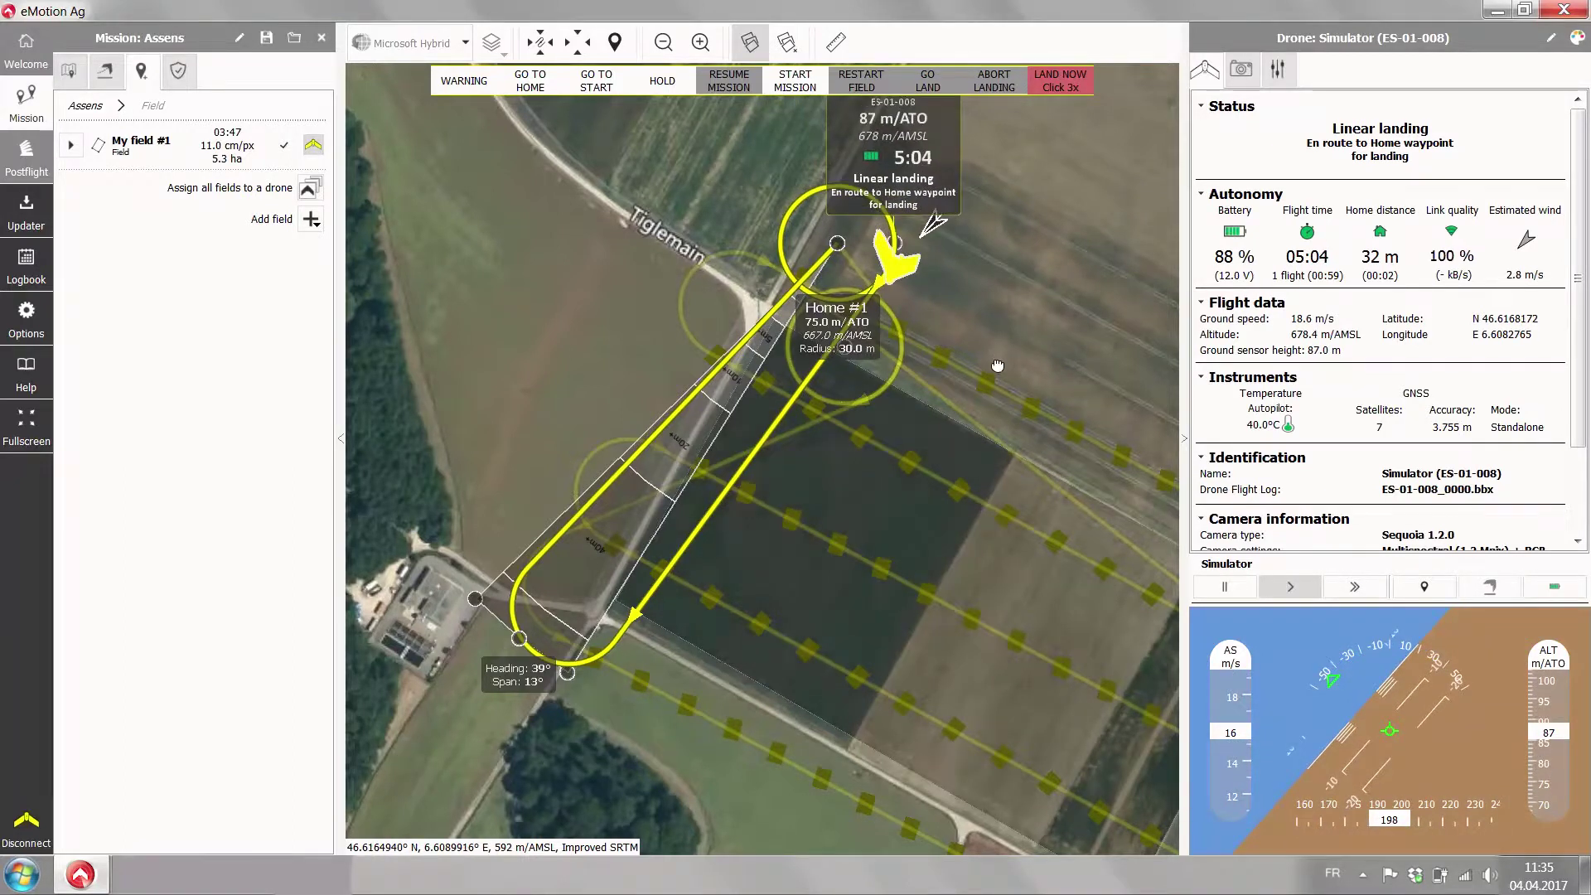
drag(998, 327, 995, 402)
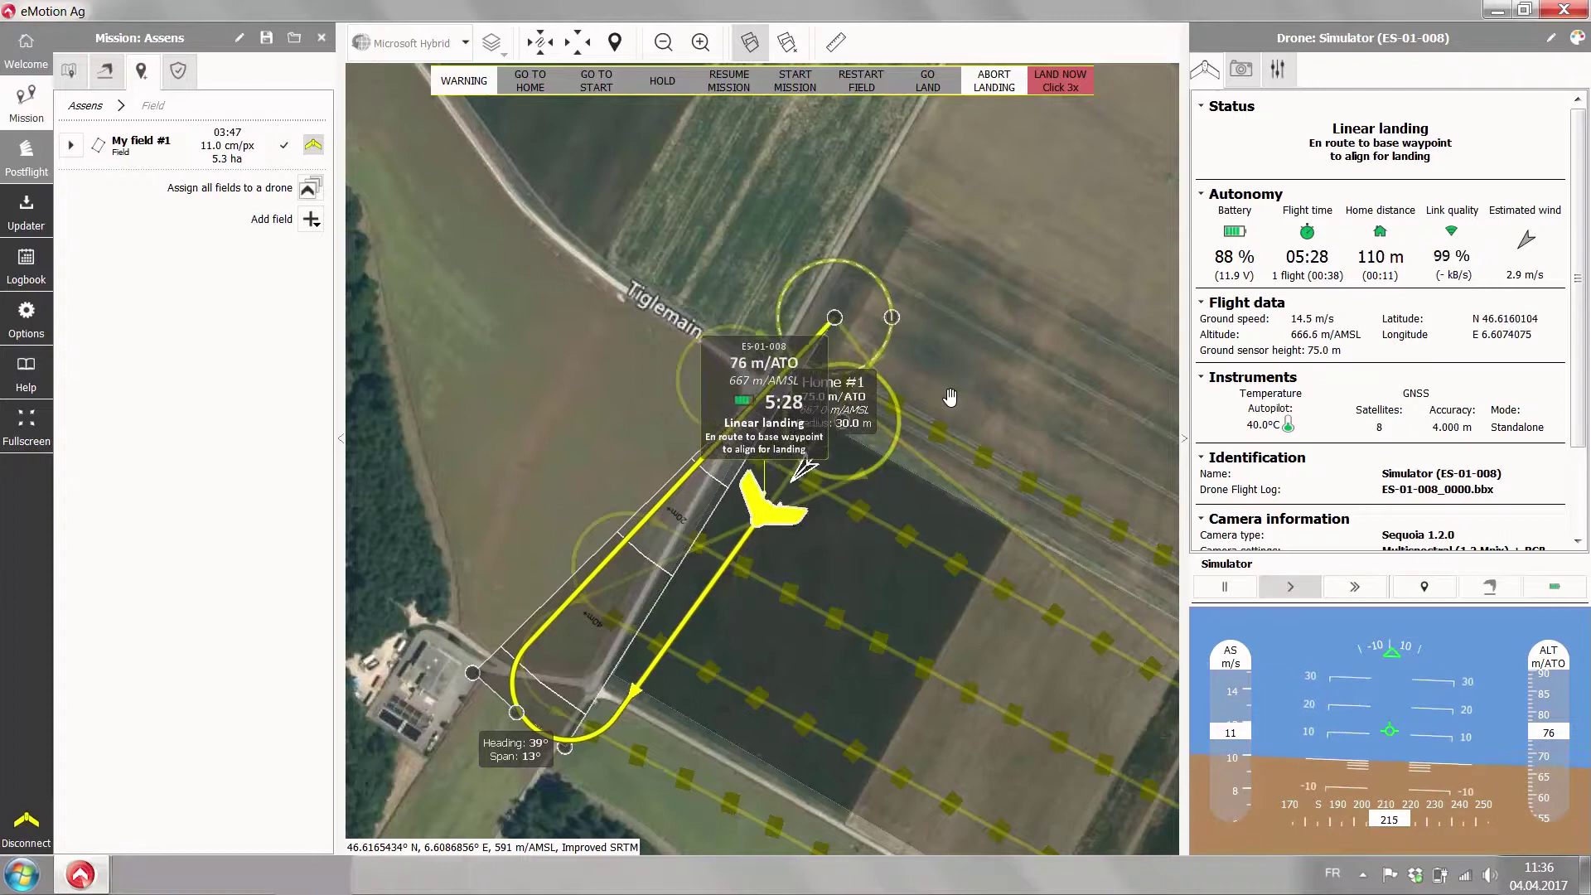
drag(950, 401, 1019, 278)
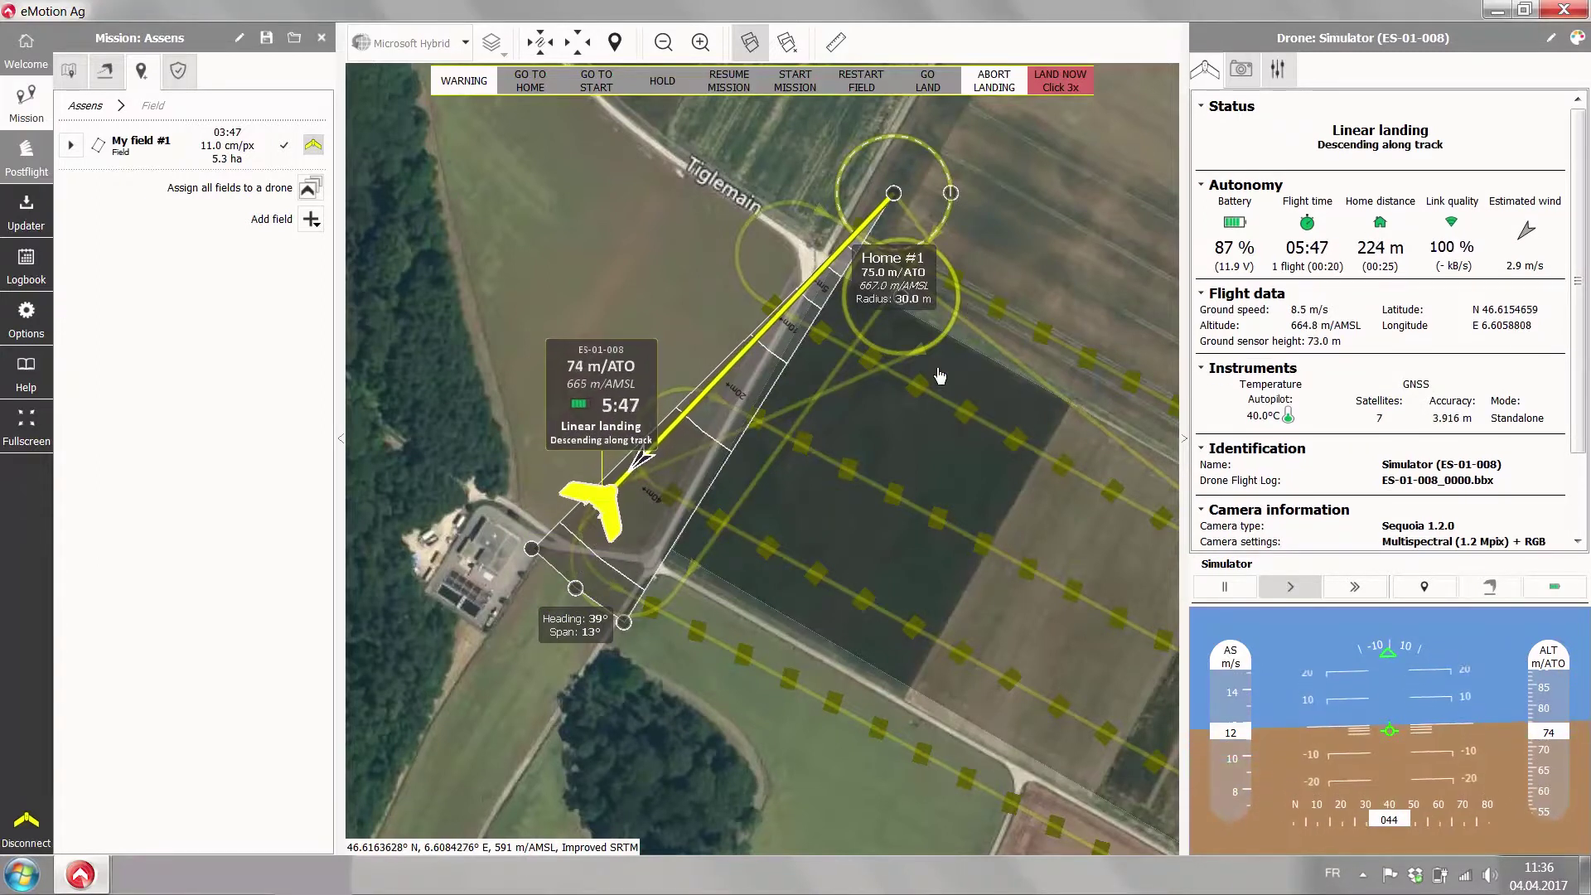
scroll(862, 500, up, 1)
drag(861, 500, 843, 600)
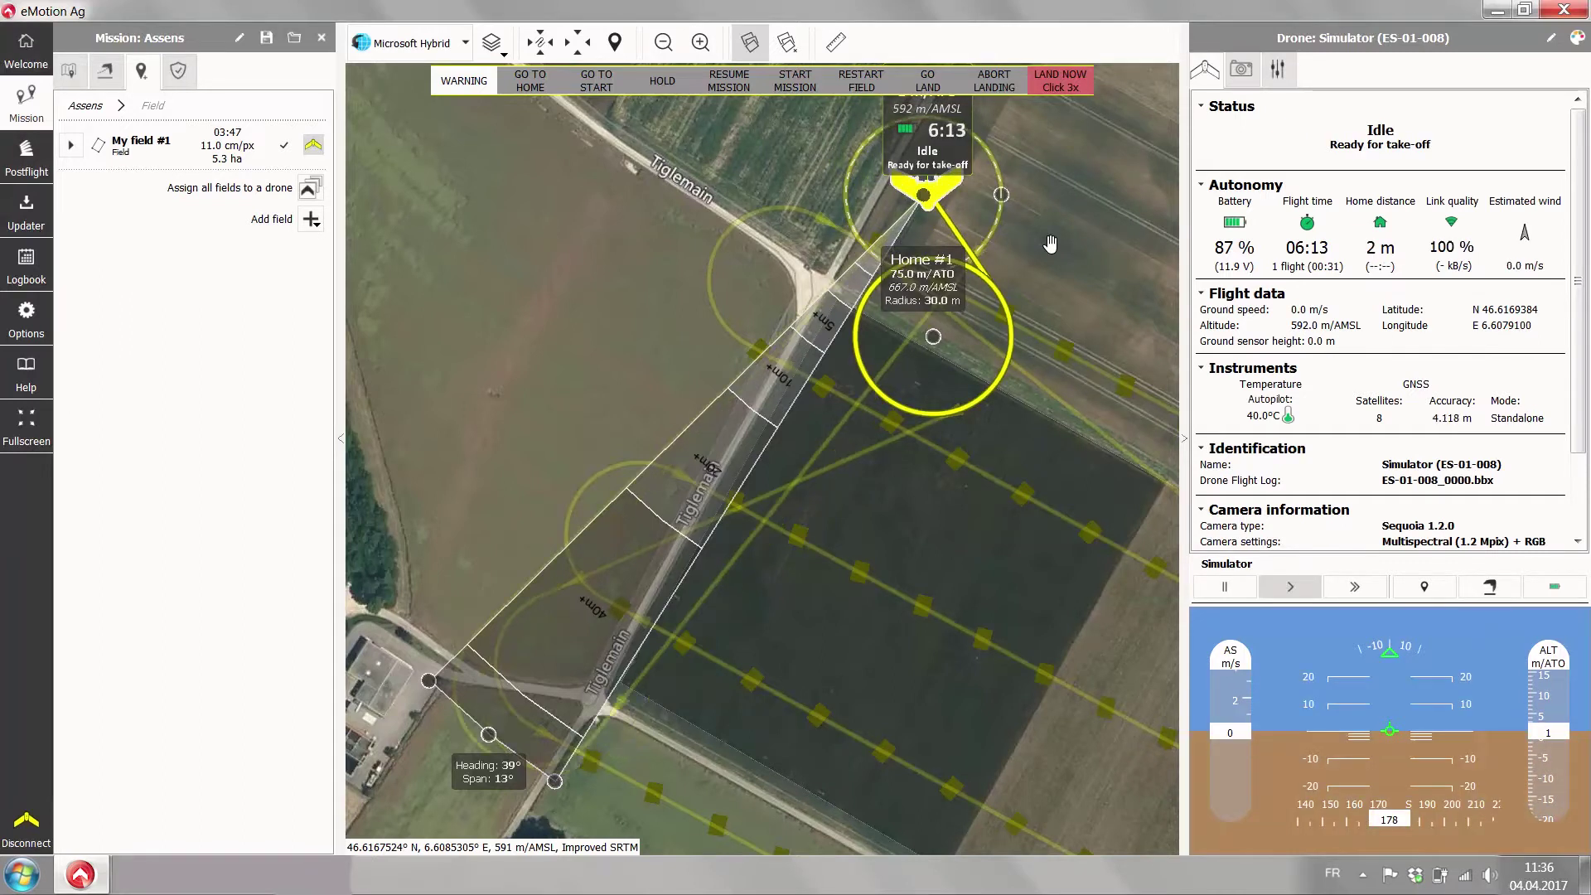
scroll(1049, 243, down, 3)
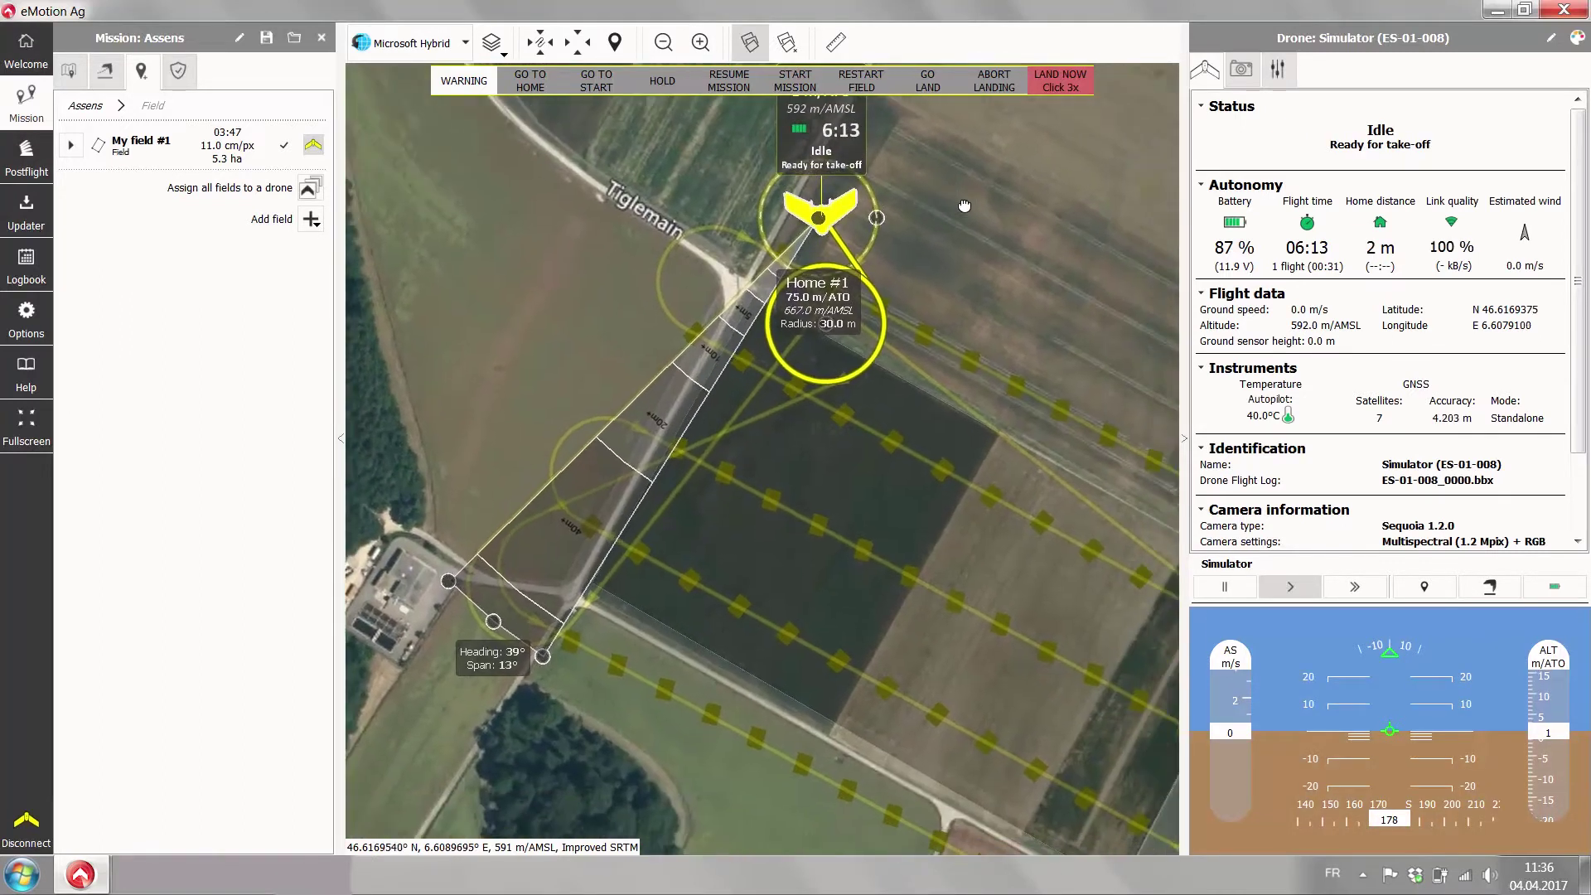
drag(884, 247, 753, 193)
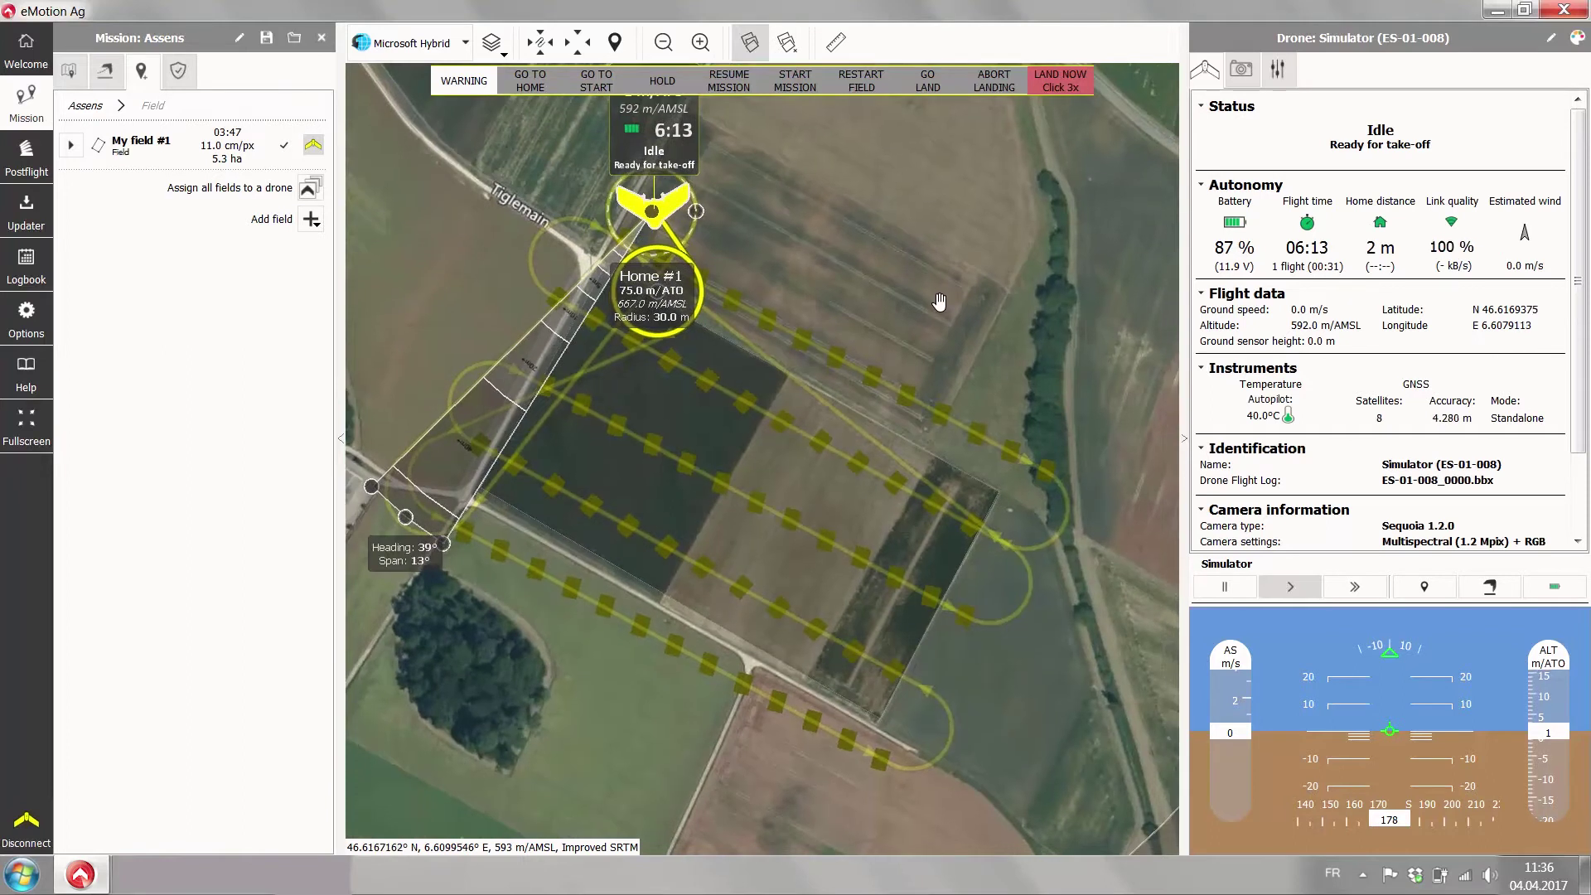
scroll(928, 294, down, 2)
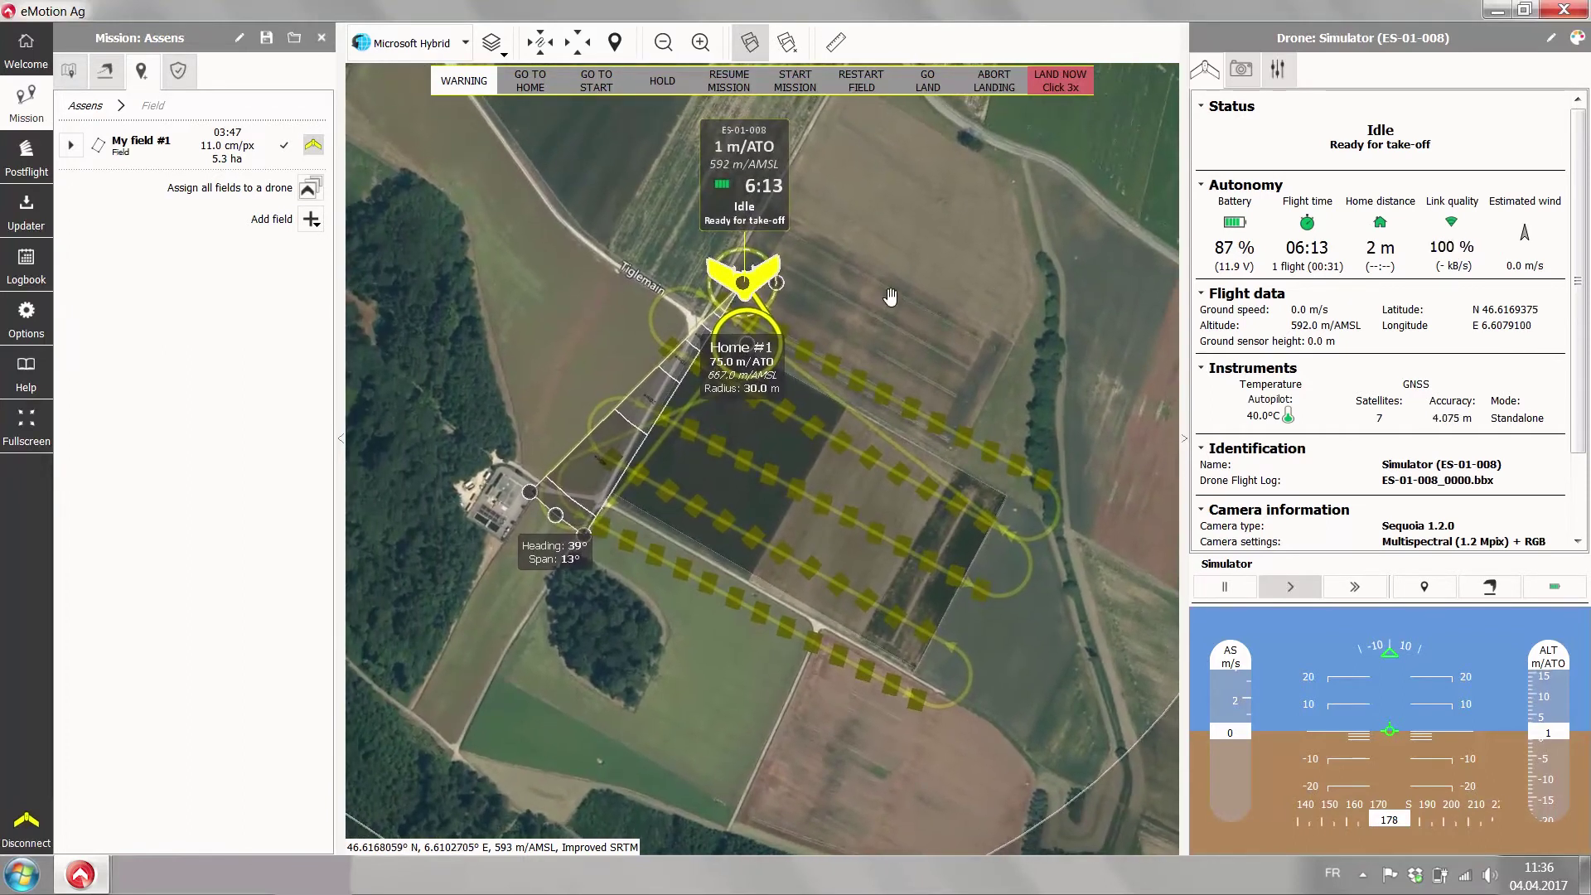
scroll(829, 313, up, 1)
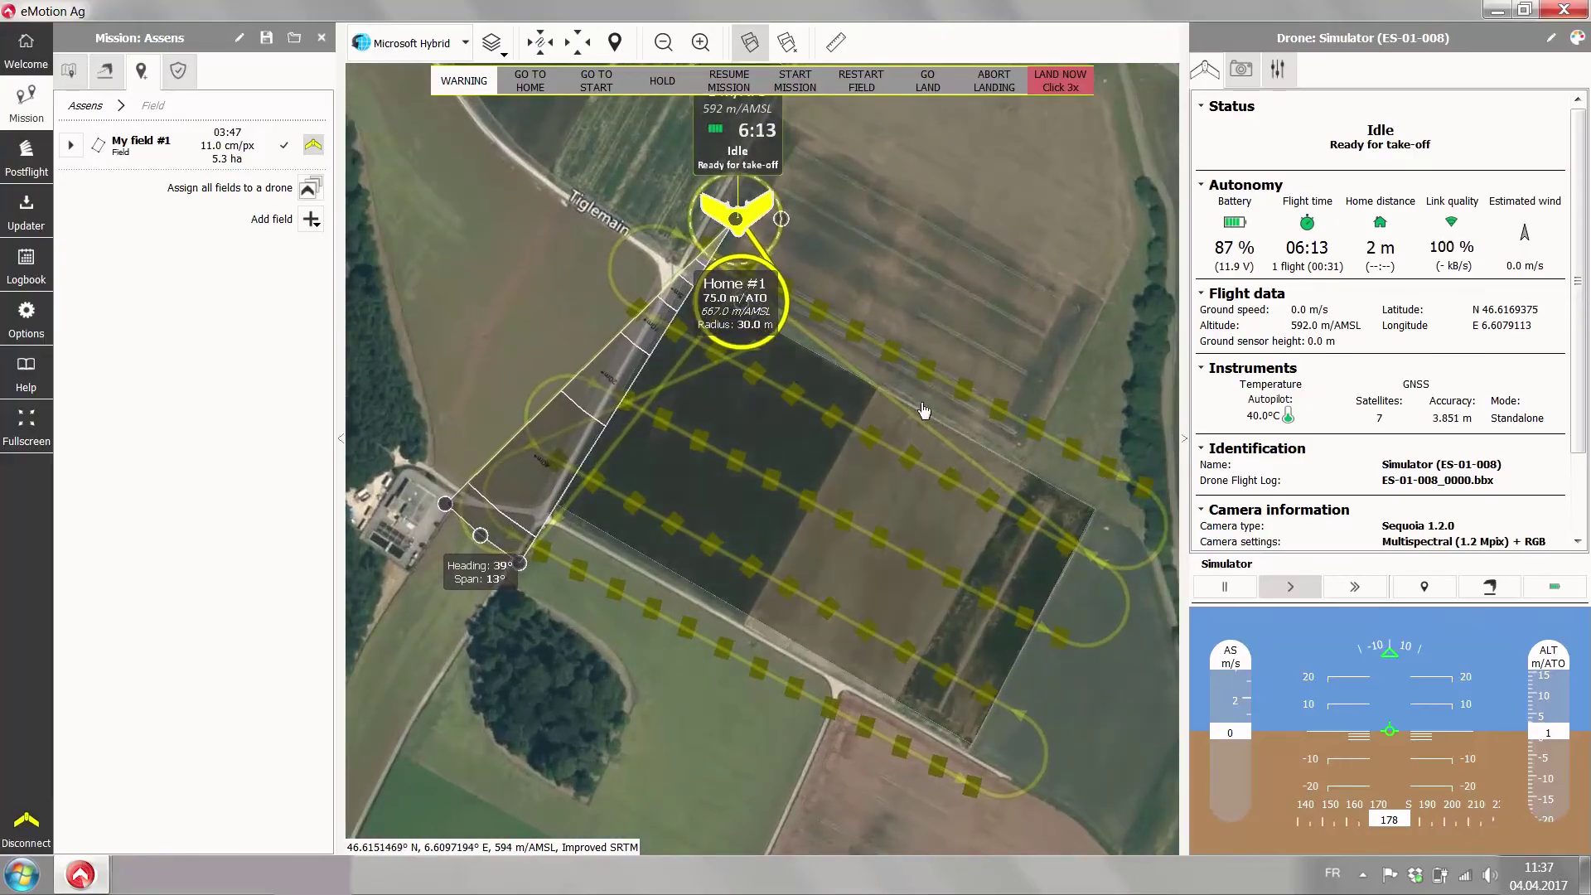